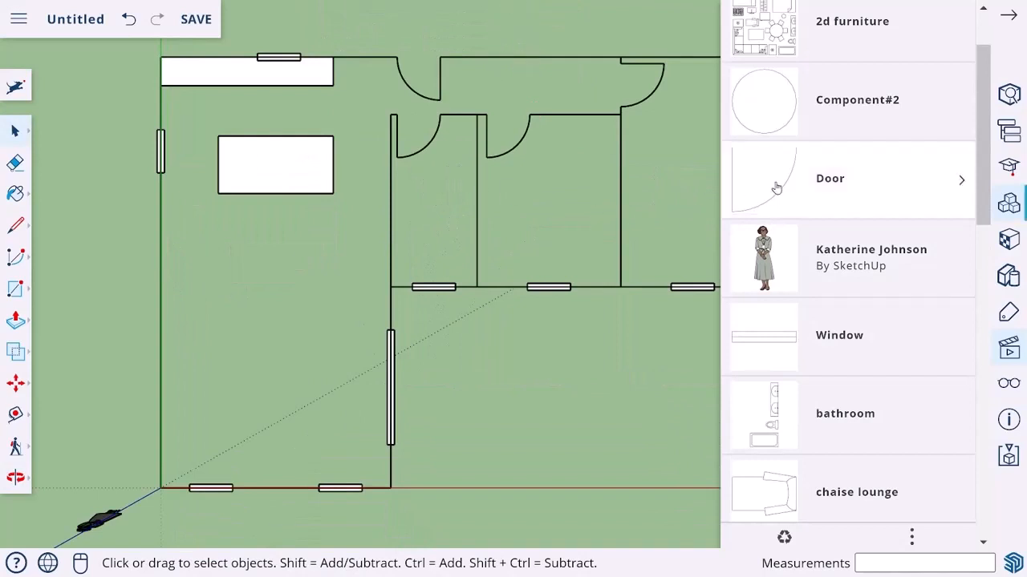
Step: Place the bathroom component in the small room beside the kitchen and move it 1' against the wall shared with the middle bedroom
scroll(776, 187, down, 1)
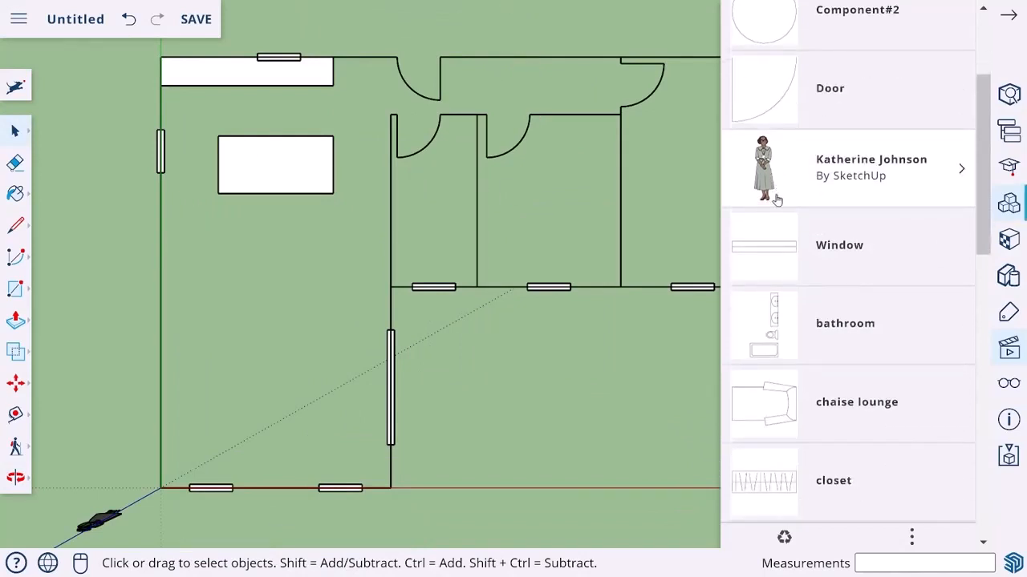
click(768, 341)
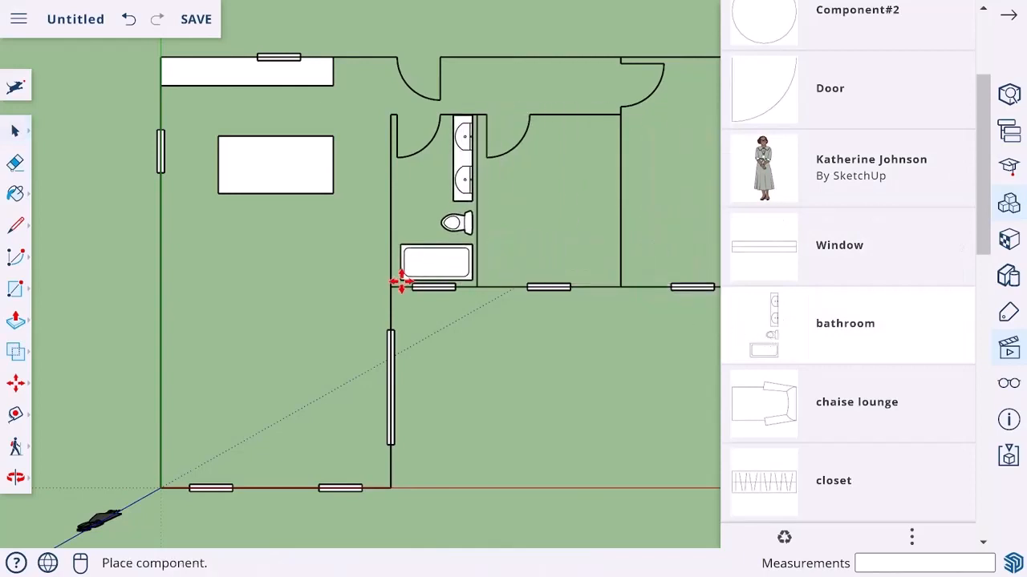
click(394, 285)
mouse_move(432, 263)
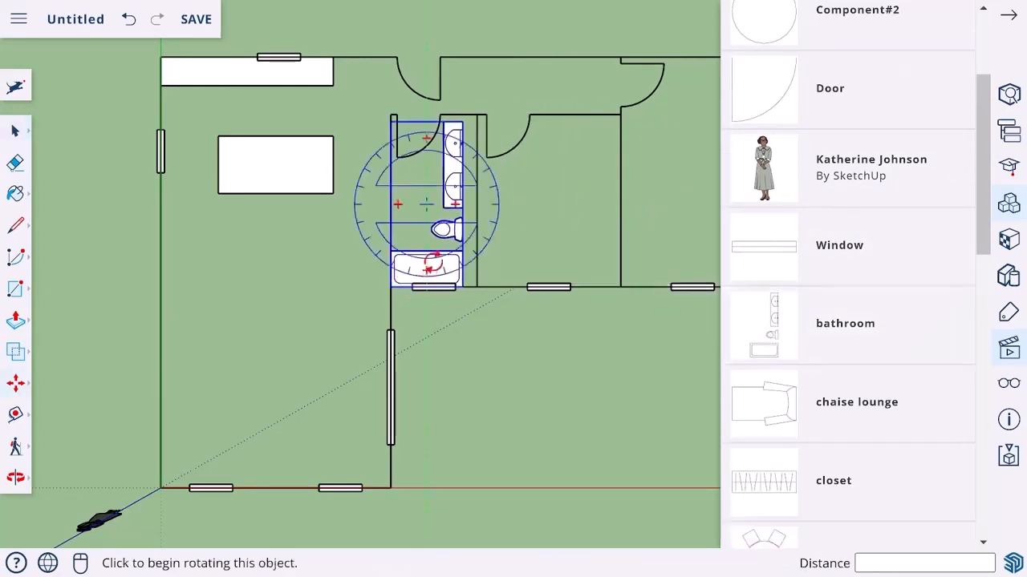
key(m)
click(463, 284)
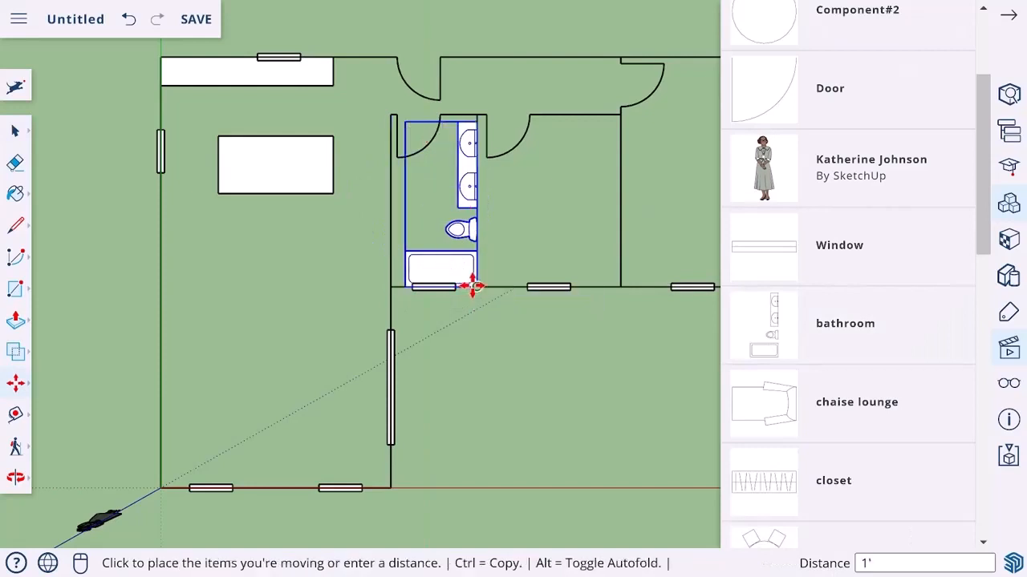
click(472, 286)
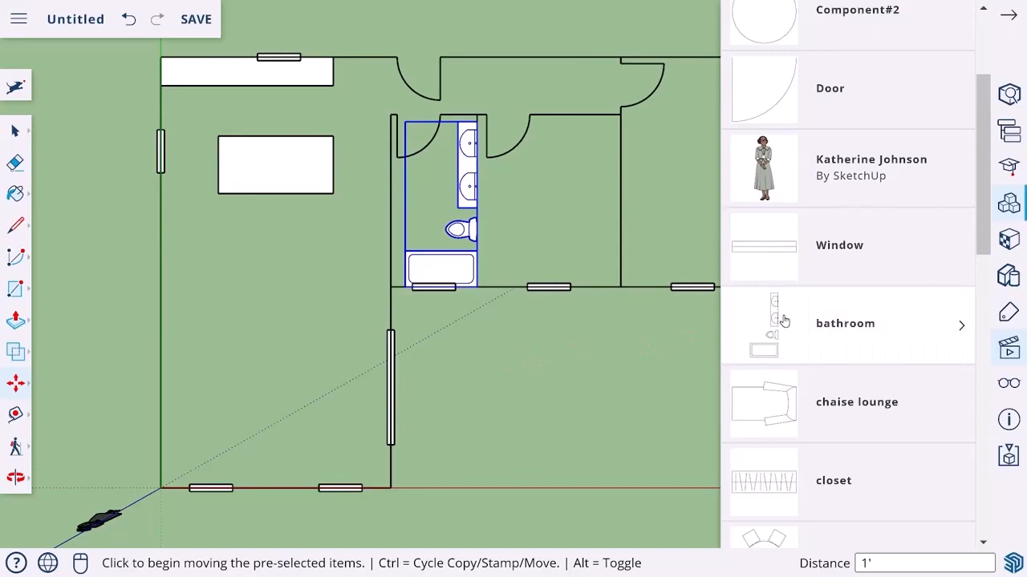
Step: Place the dining table component in the open living area just below the kitchen island
scroll(784, 321, down, 1)
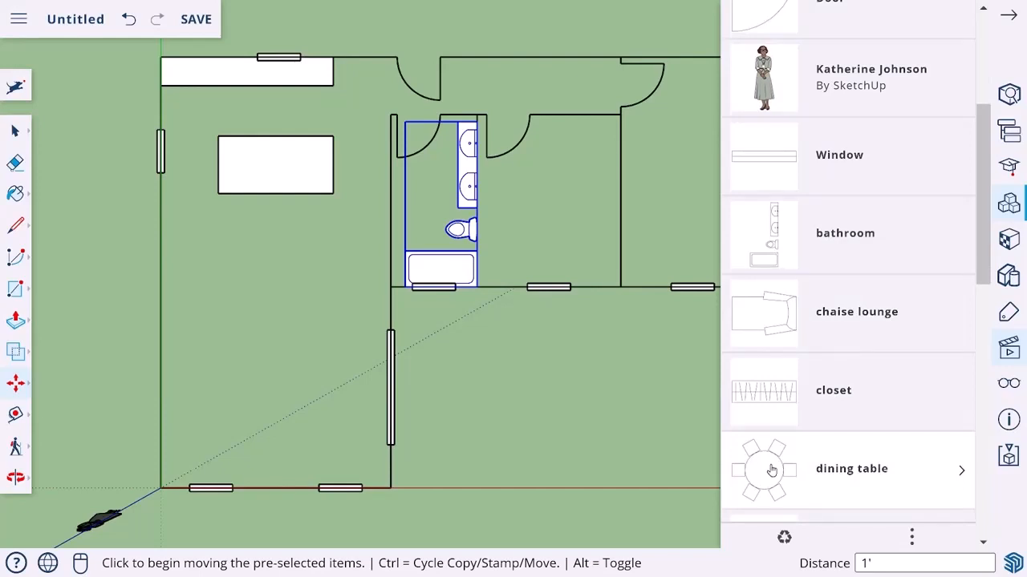
click(771, 470)
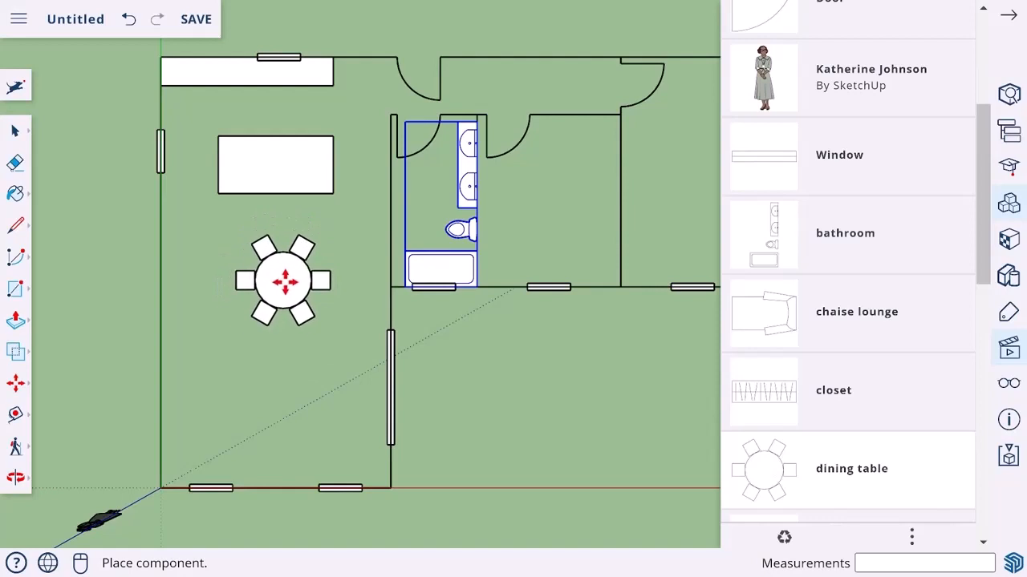
click(277, 278)
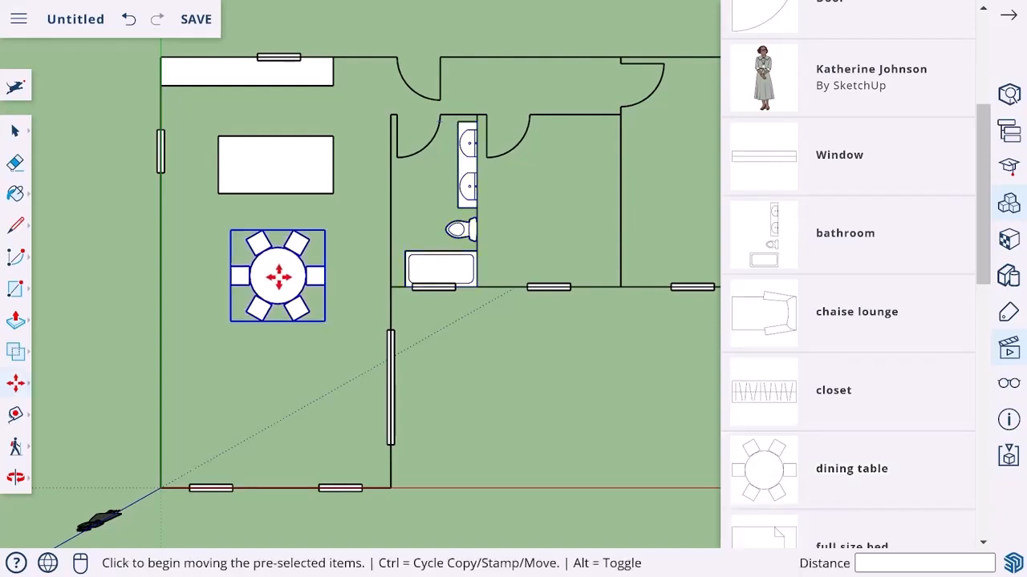
Step: Place the sofa with end tables component at the origin corner of the living area
scroll(770, 289, down, 6)
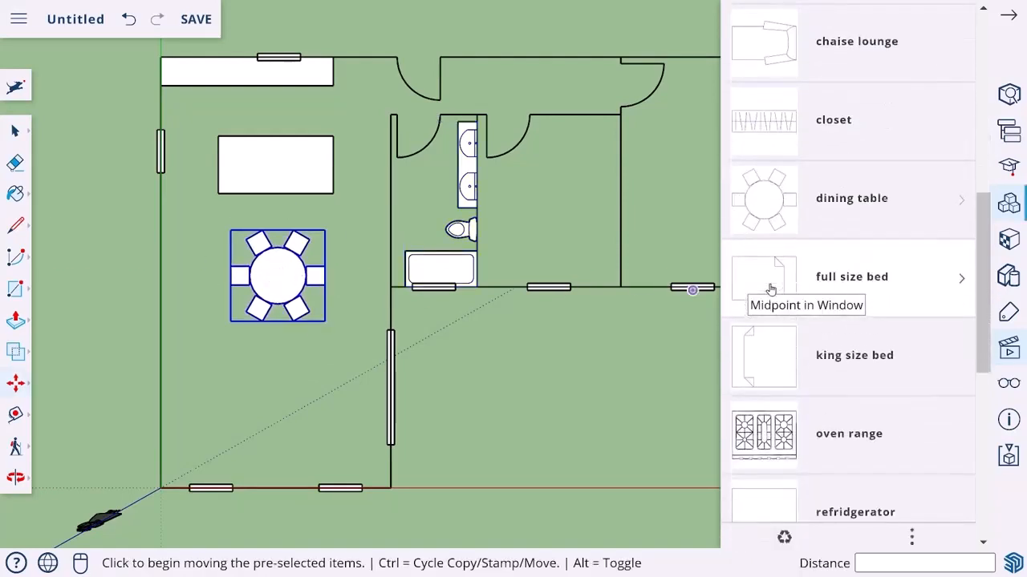
scroll(770, 291, down, 2)
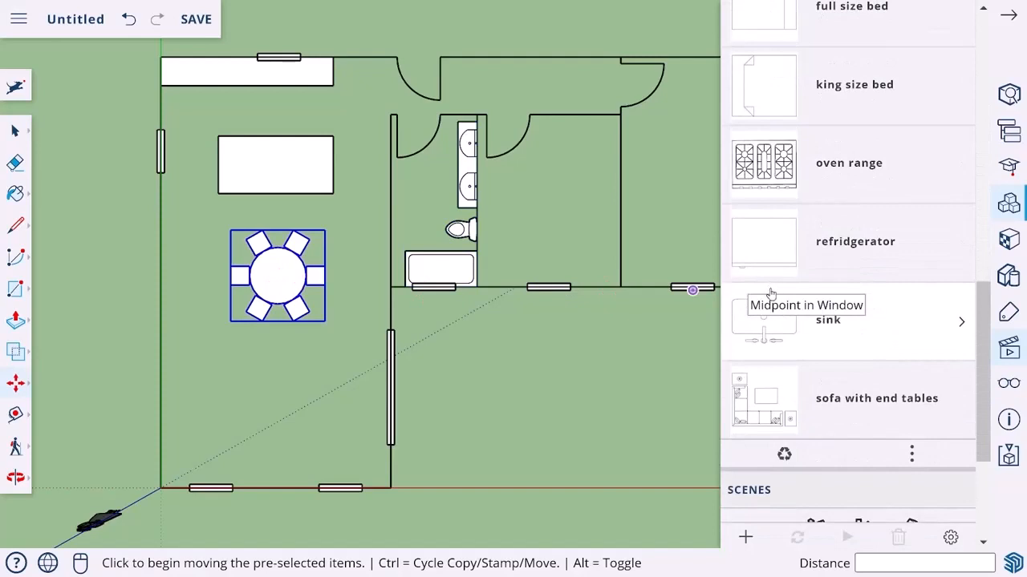
click(767, 398)
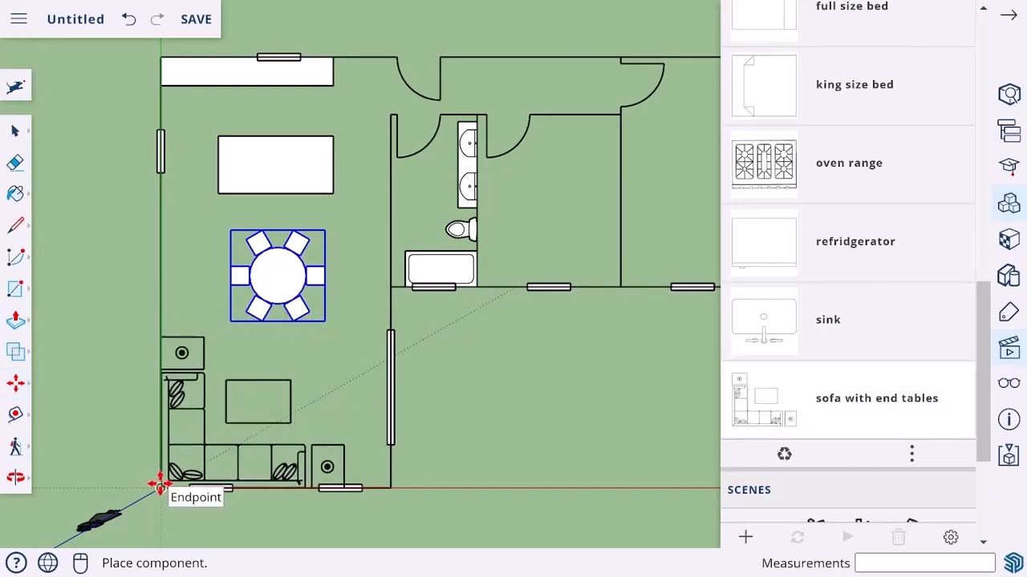
click(160, 485)
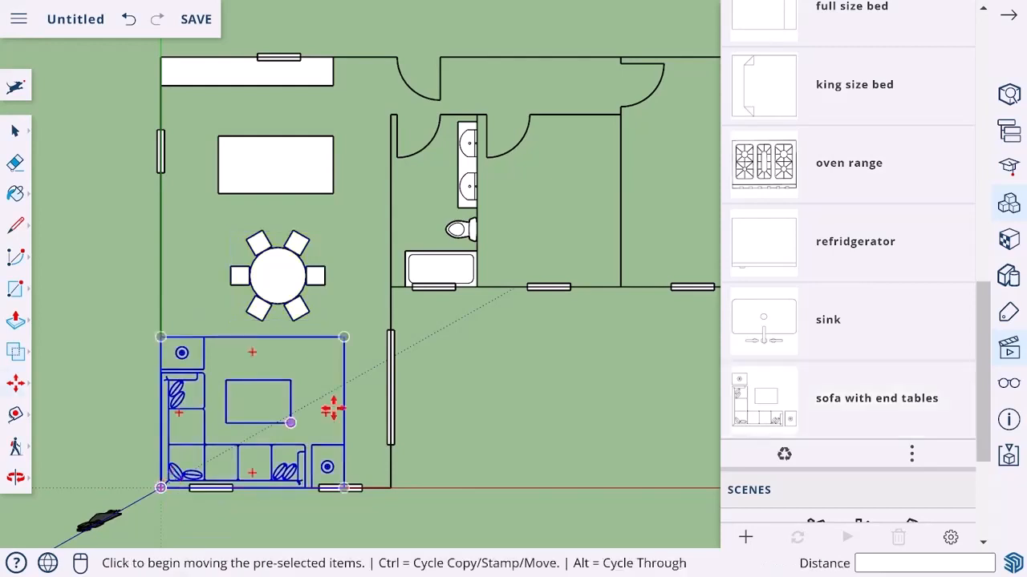
Step: Place the sink component on the kitchen island, centred on its edge facing the wall counter
click(766, 325)
scroll(276, 145, up, 5)
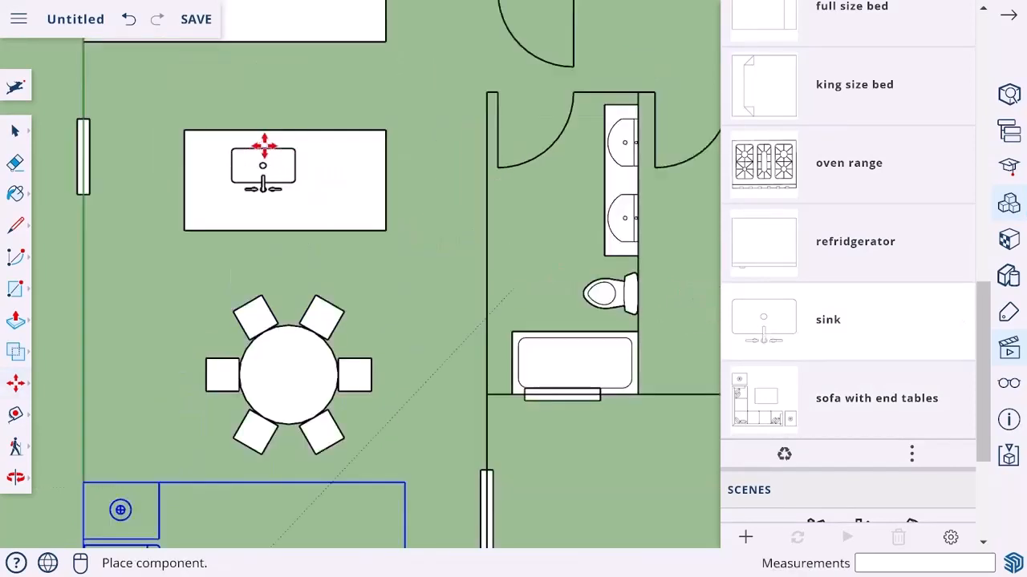
click(297, 120)
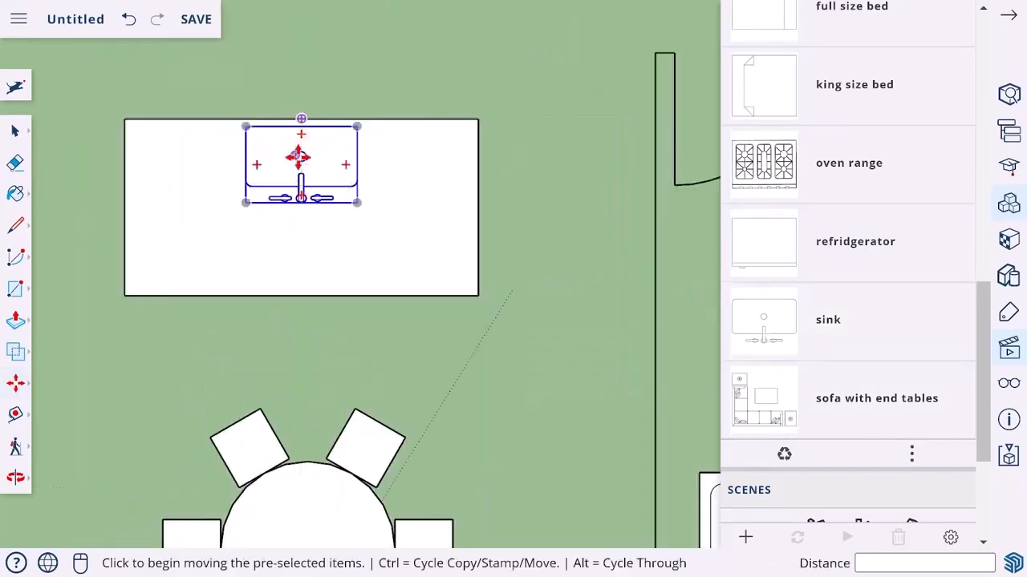
Step: Place the oven range near the outer-corner end of the kitchen counter and the refrigerator at the counter's opposite end by the entry door
scroll(299, 160, down, 3)
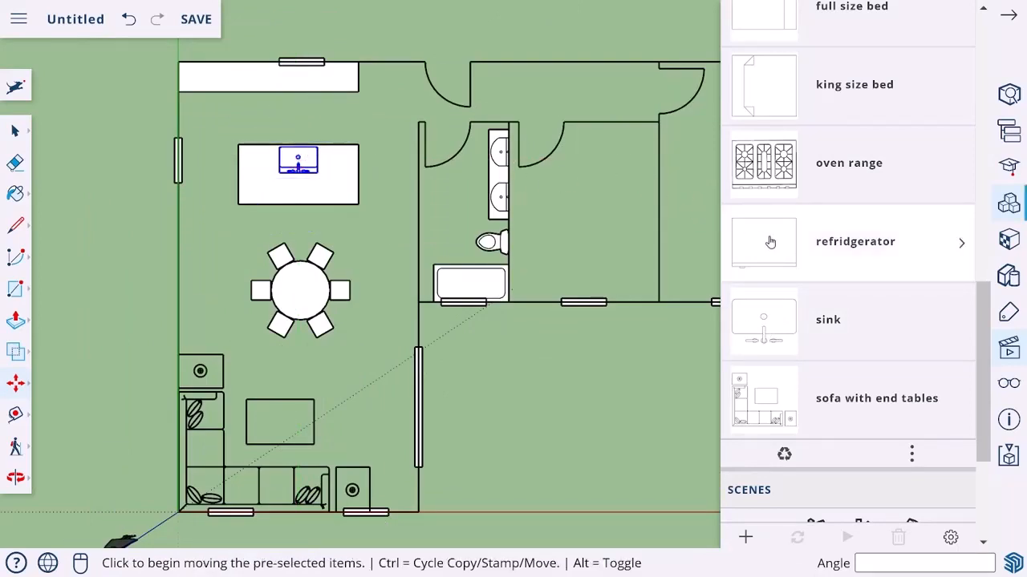
click(762, 189)
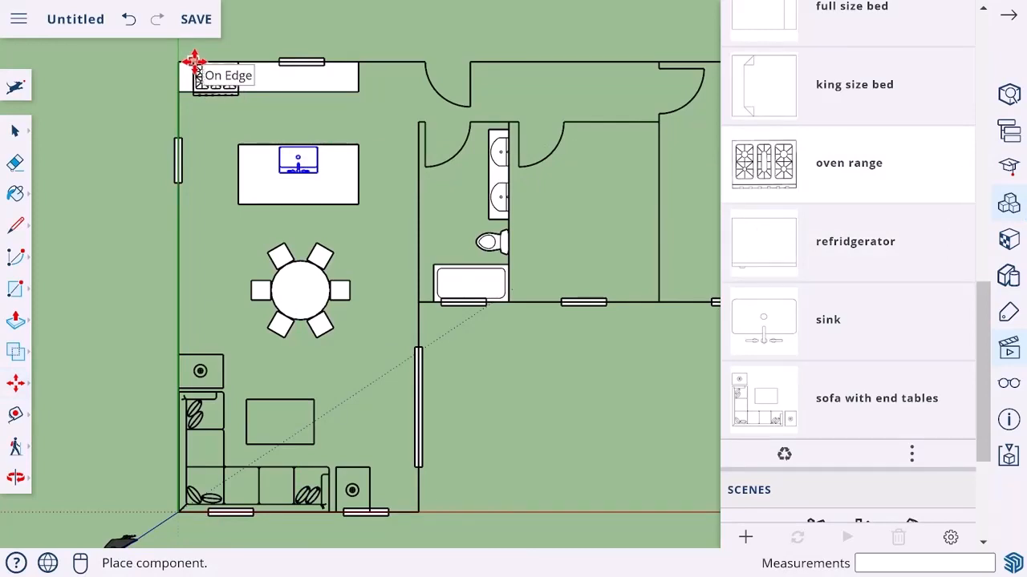
click(193, 62)
click(762, 238)
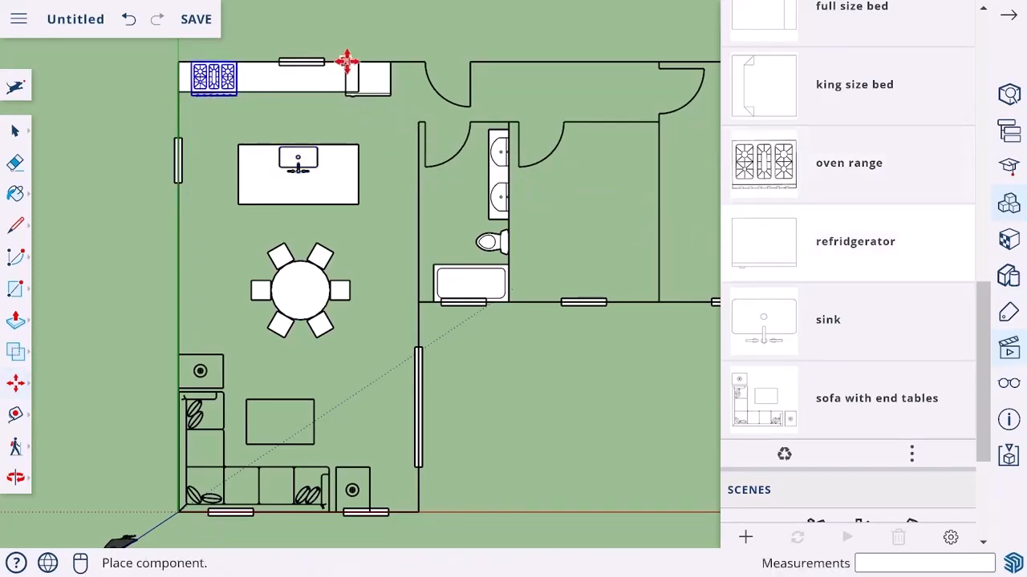
click(360, 58)
Step: Place the king size bed component in the end bedroom with its head against the wall shared with the middle bedroom
shift+middle_drag(575, 199, 442, 244)
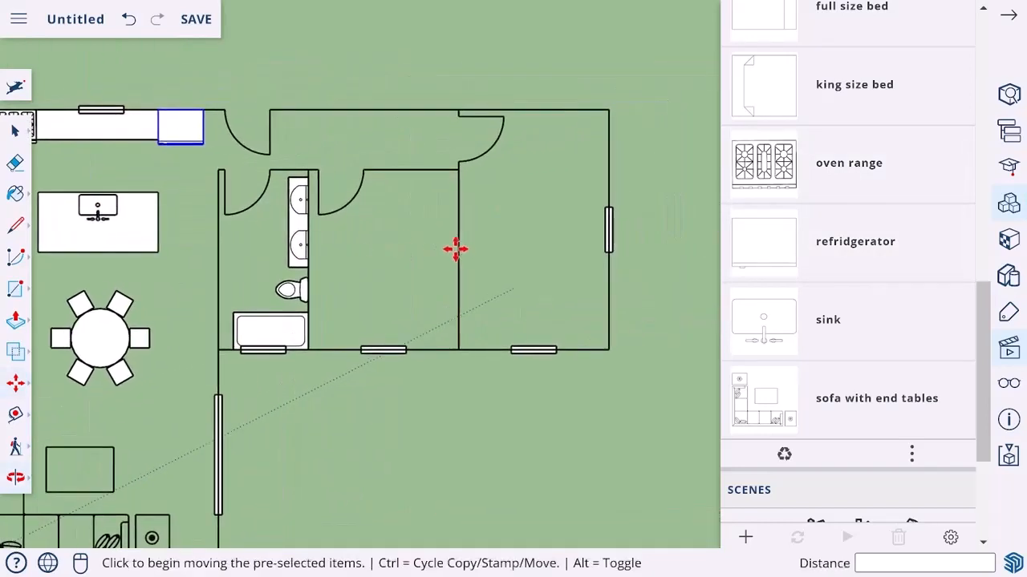
scroll(809, 227, down, 2)
scroll(810, 228, up, 4)
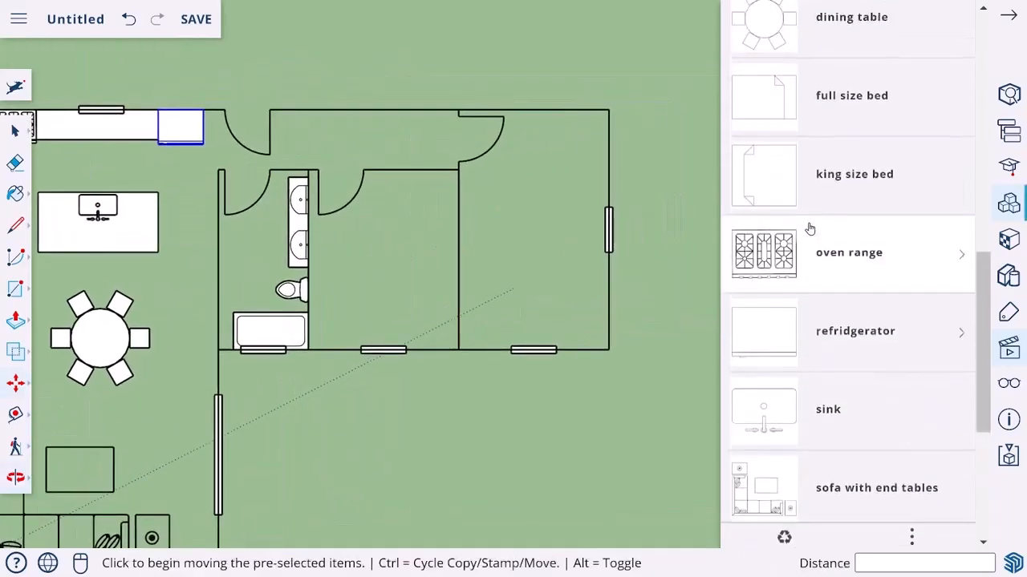
click(763, 185)
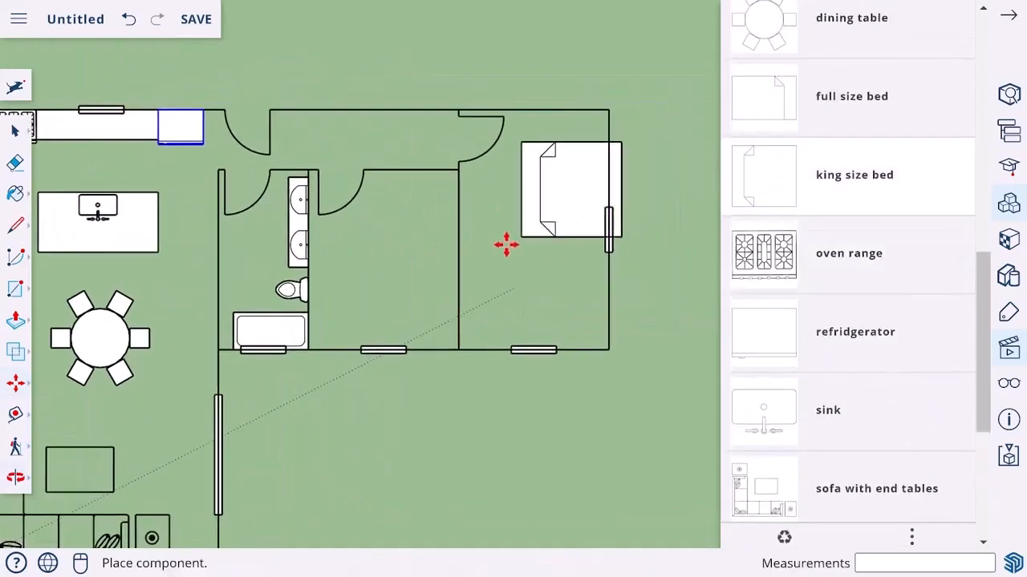
click(458, 304)
Step: Place the full size bed component in the middle bedroom and move it so its head meets the wall behind the king bed
click(802, 98)
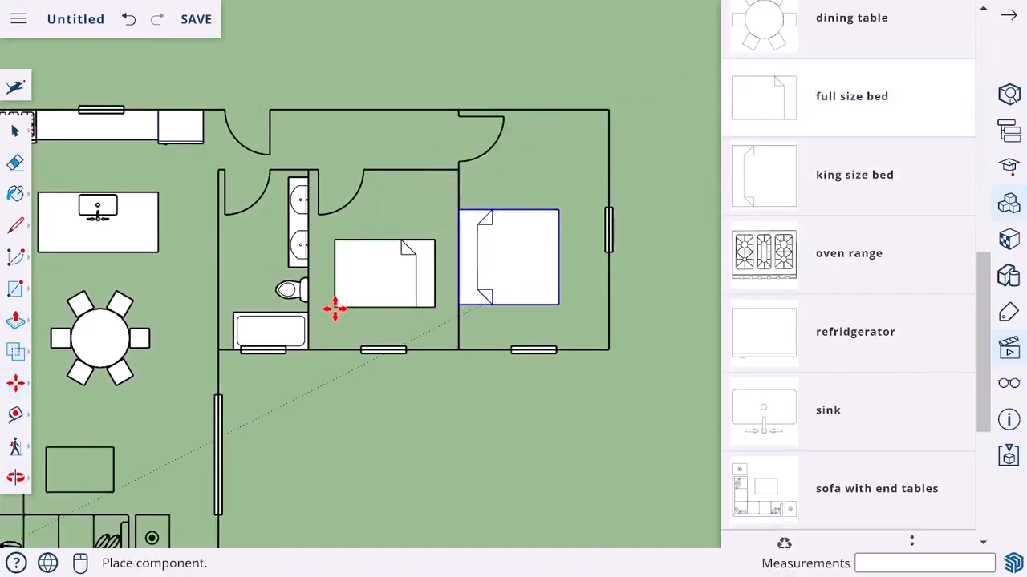
click(332, 305)
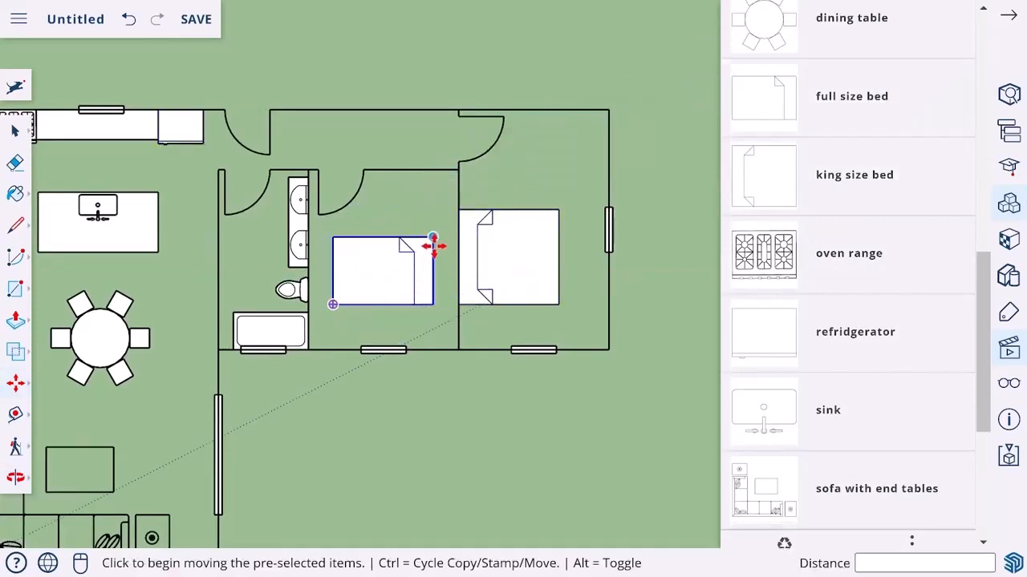
click(433, 240)
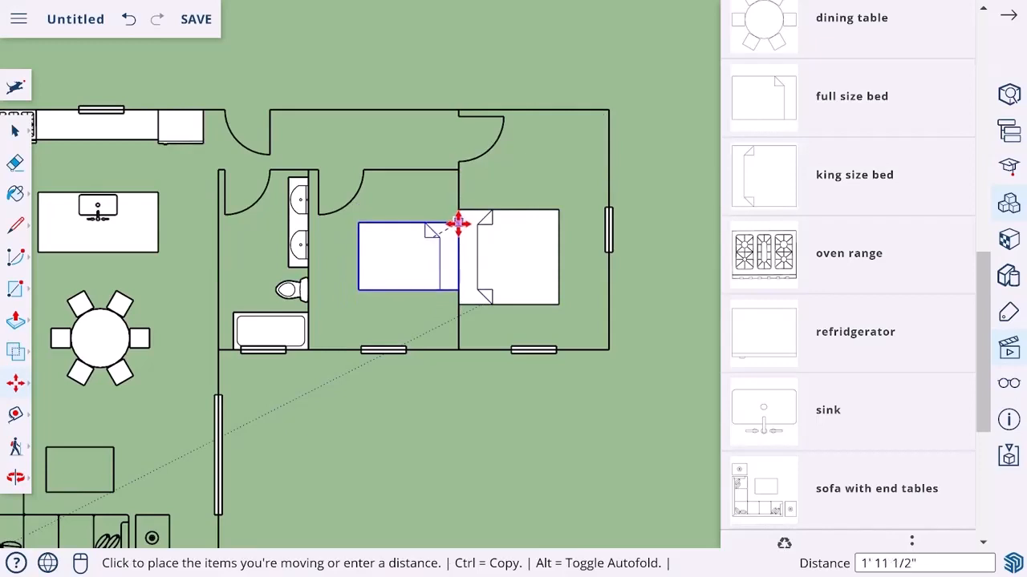
click(458, 237)
Step: Place the closet component along the middle bedroom's hallway wall and move its end against the wall shared with the end bedroom
scroll(716, 146, up, 2)
click(746, 133)
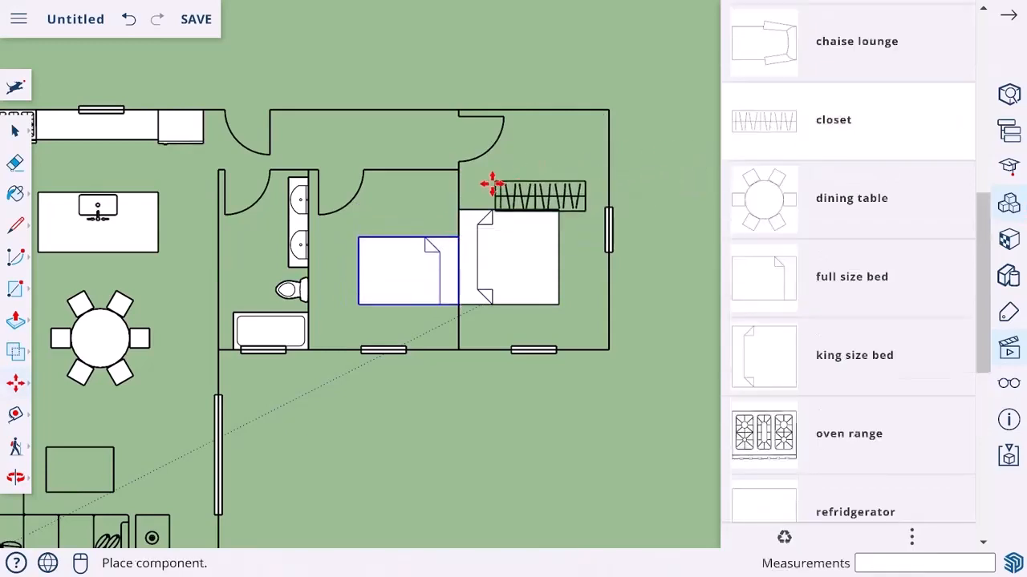
click(365, 169)
scroll(444, 168, up, 5)
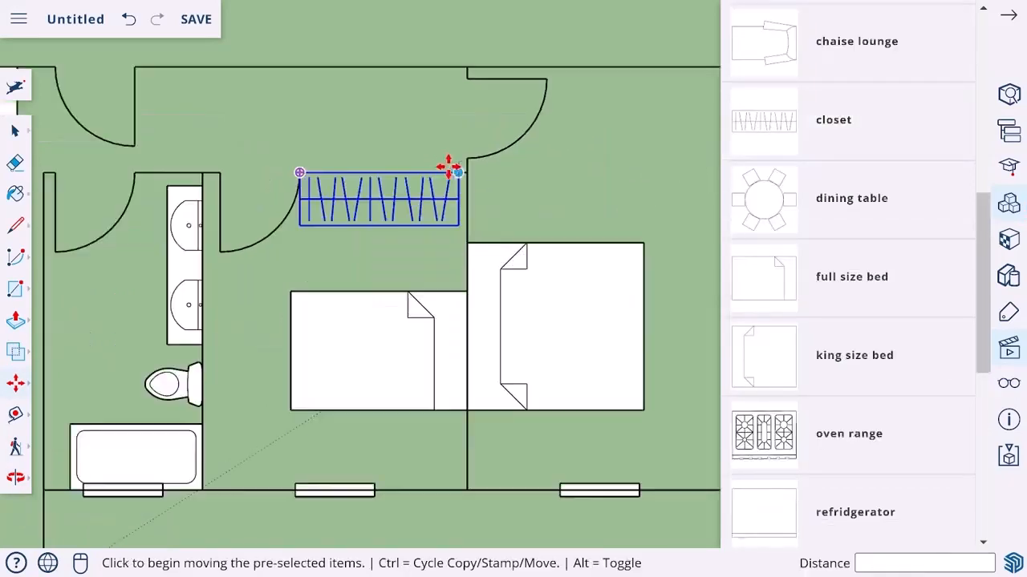
click(478, 175)
click(479, 174)
Step: Place the chaise lounge component in the upper outer corner of the end bedroom, opposite the door
scroll(449, 180, down, 5)
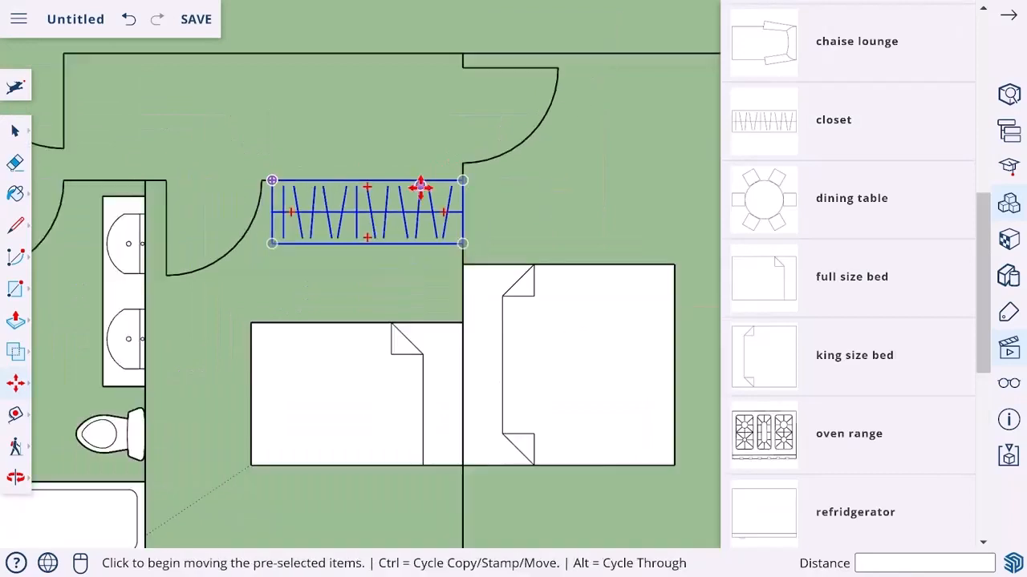
scroll(793, 199, up, 1)
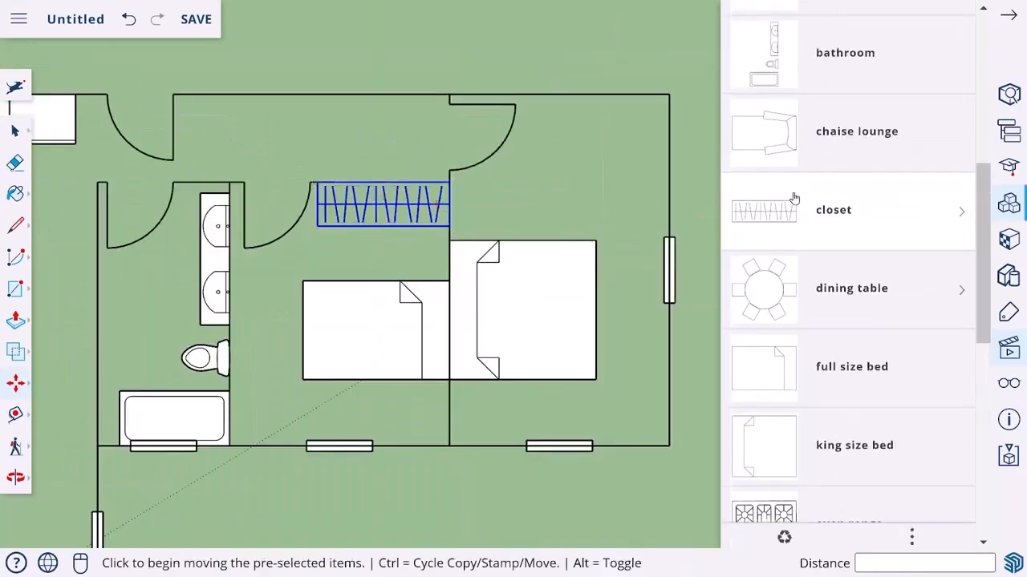
click(779, 145)
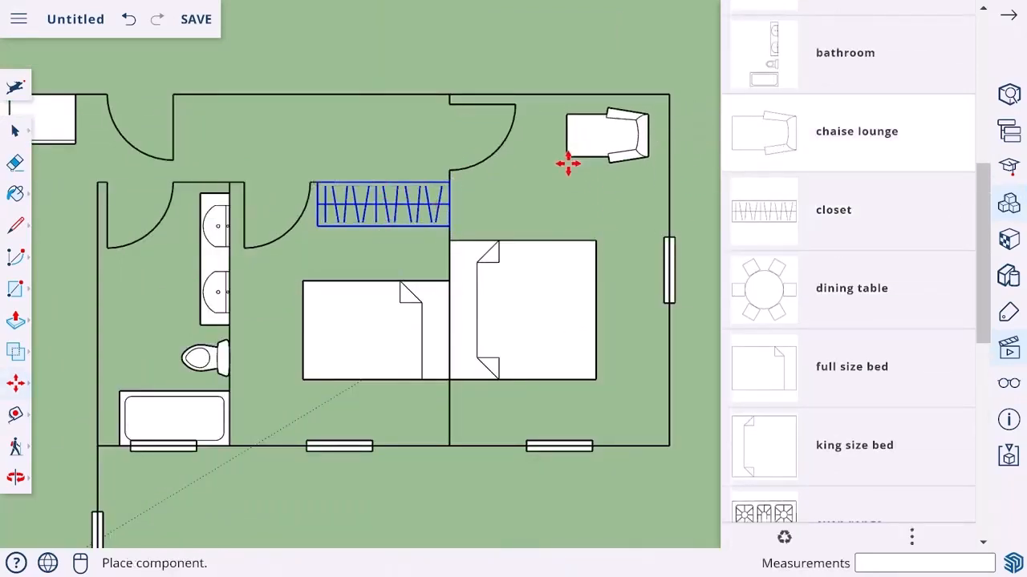
click(572, 165)
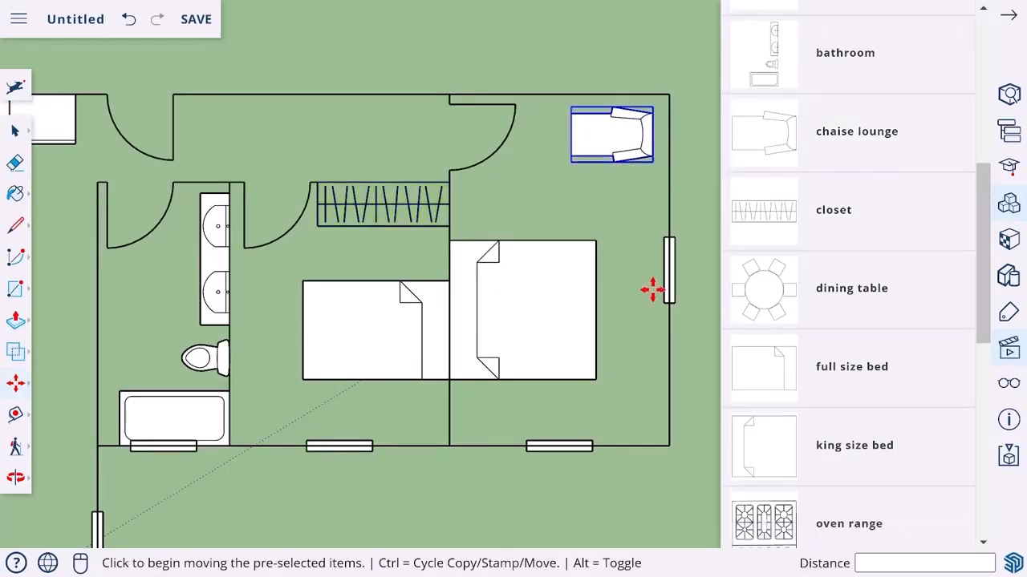
Step: Place three round Component#2 stools in an evenly spaced row along the kitchen island's dining table side
scroll(641, 293, down, 4)
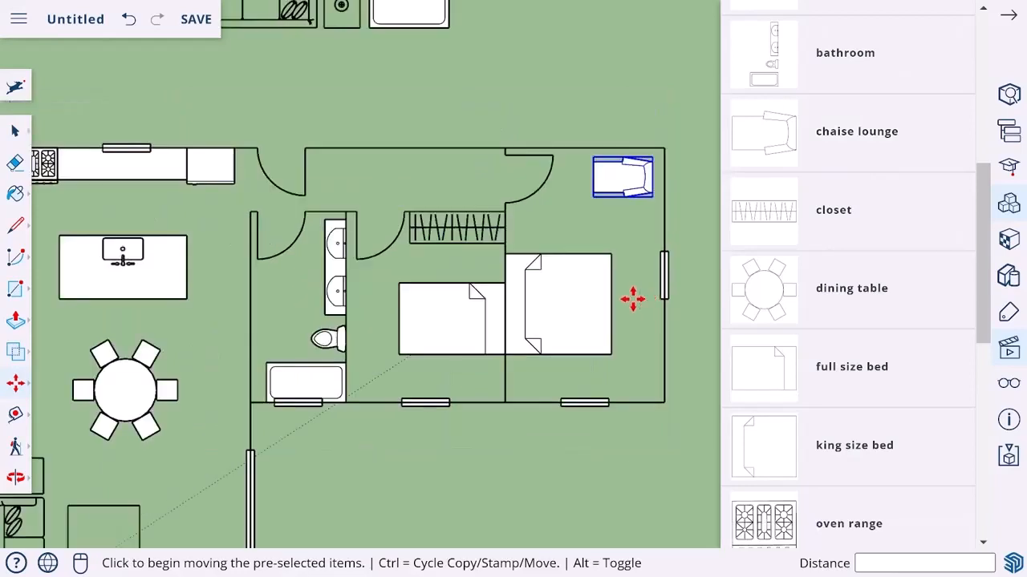
scroll(423, 476, up, 3)
scroll(423, 475, down, 2)
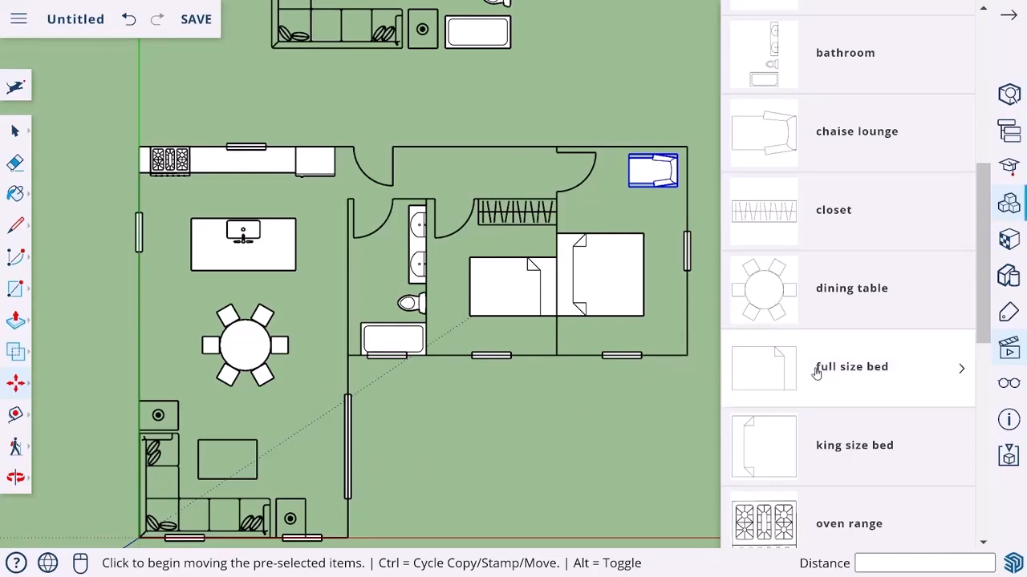
scroll(814, 372, up, 6)
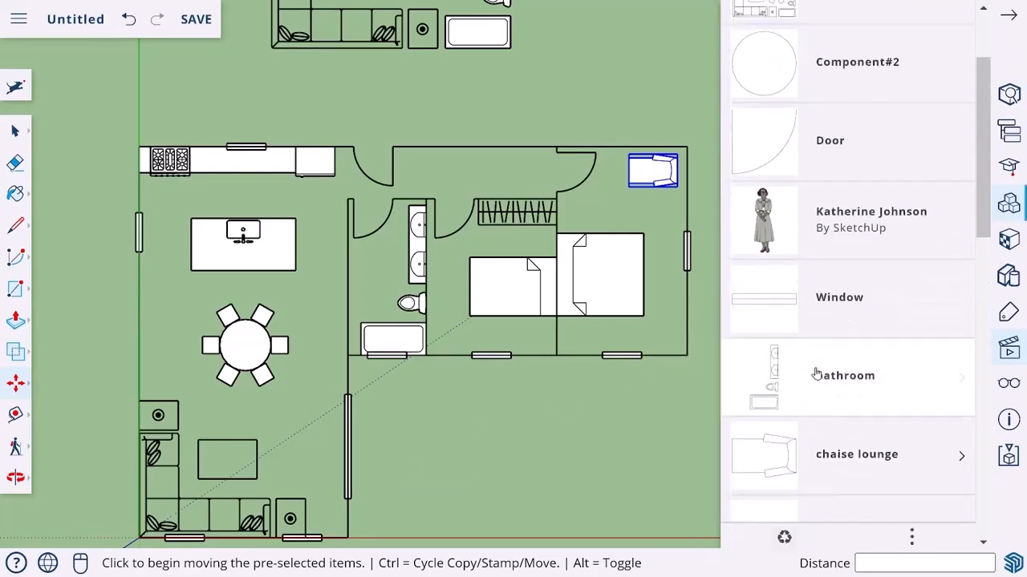
click(773, 195)
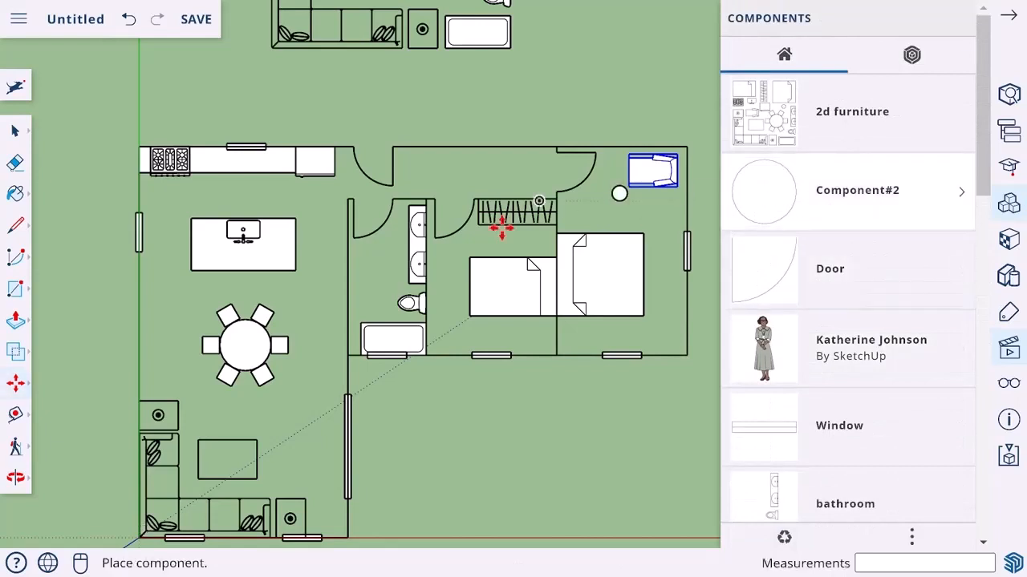
scroll(215, 290, up, 2)
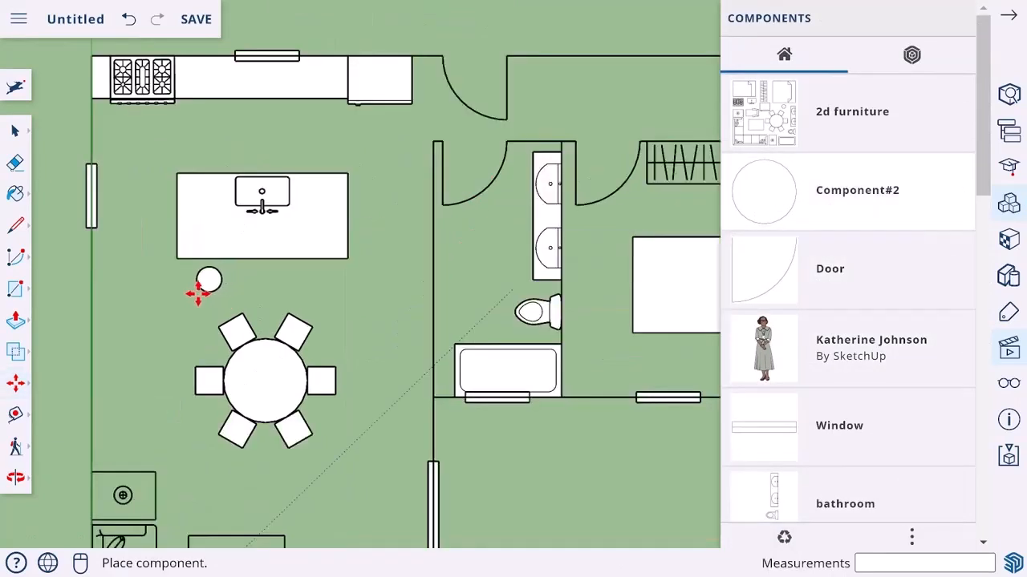
click(199, 292)
click(765, 188)
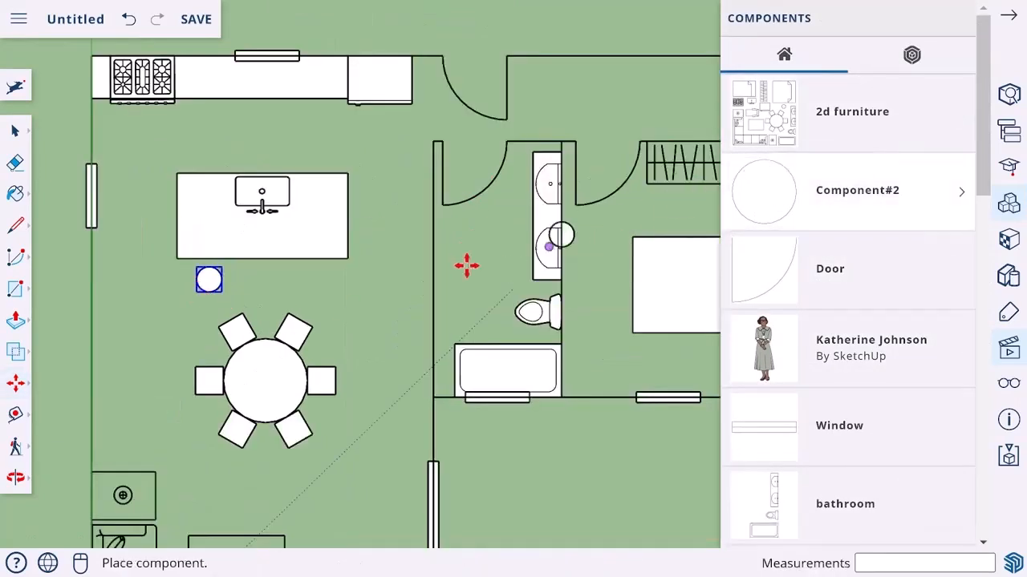
click(246, 293)
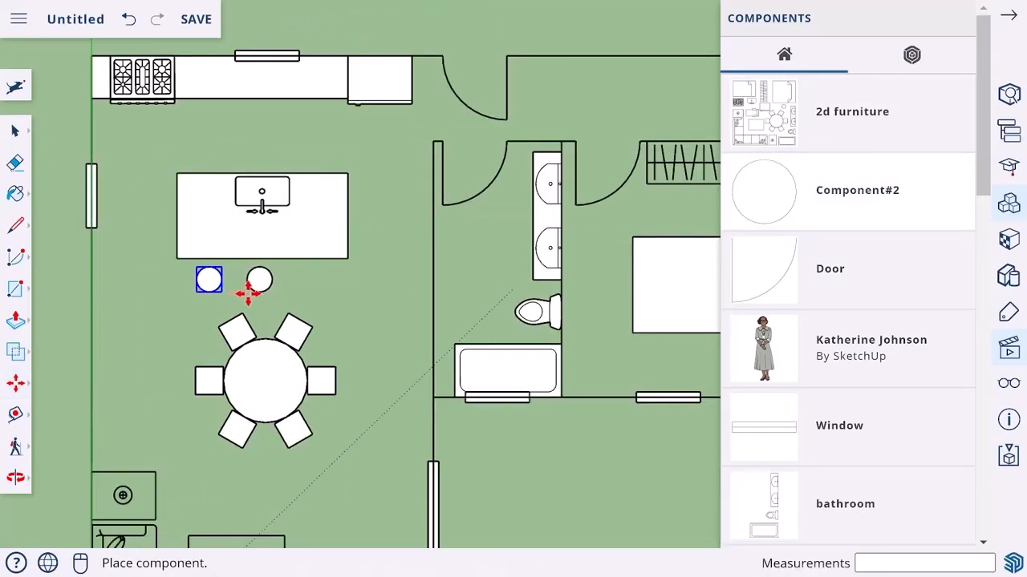
click(782, 188)
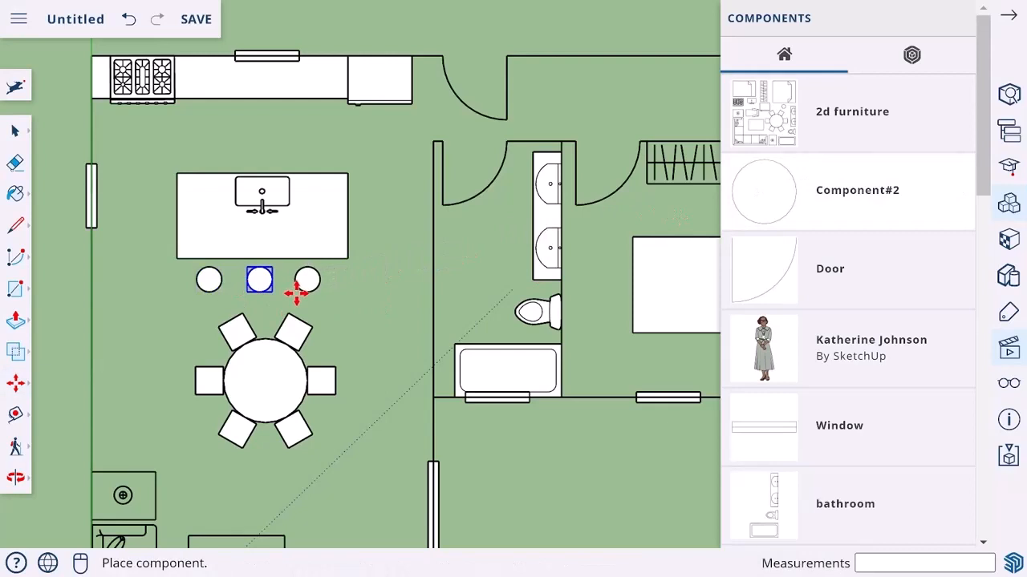
click(296, 292)
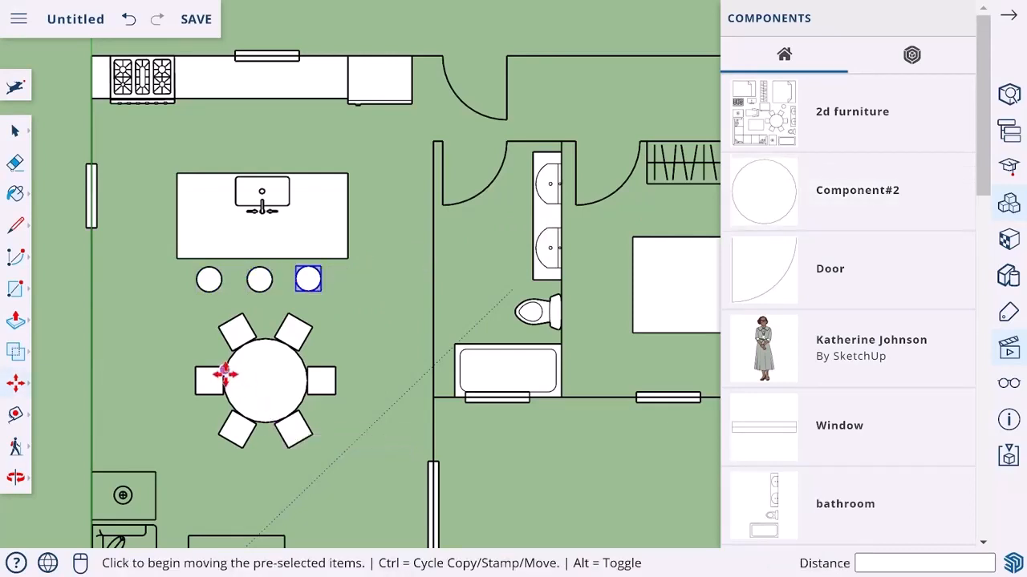
Step: Shorten the kitchen counter by moving its refrigerator-side end edge about 1' 5 9/16" toward the oven range
click(16, 132)
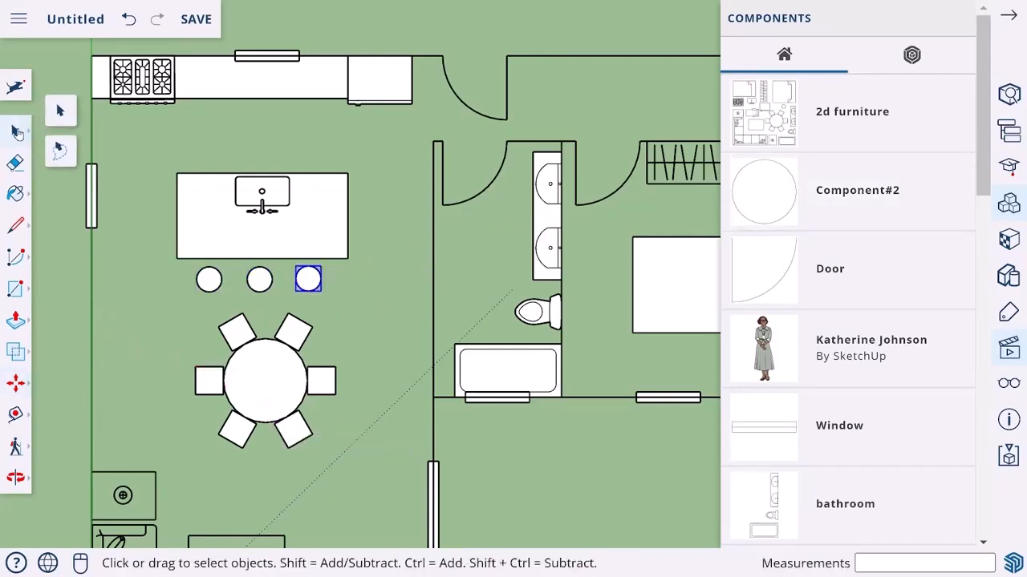
click(59, 115)
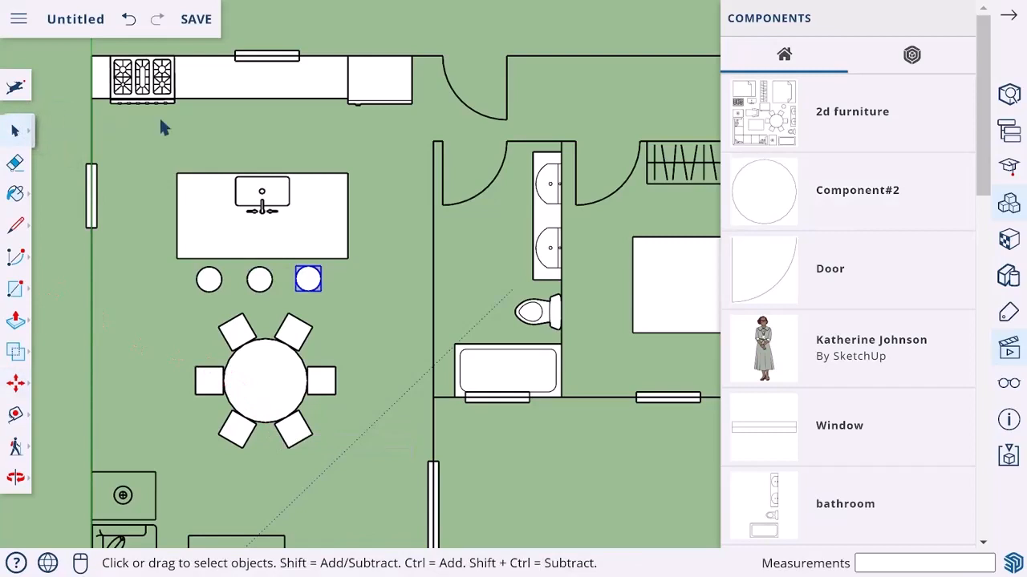
click(348, 72)
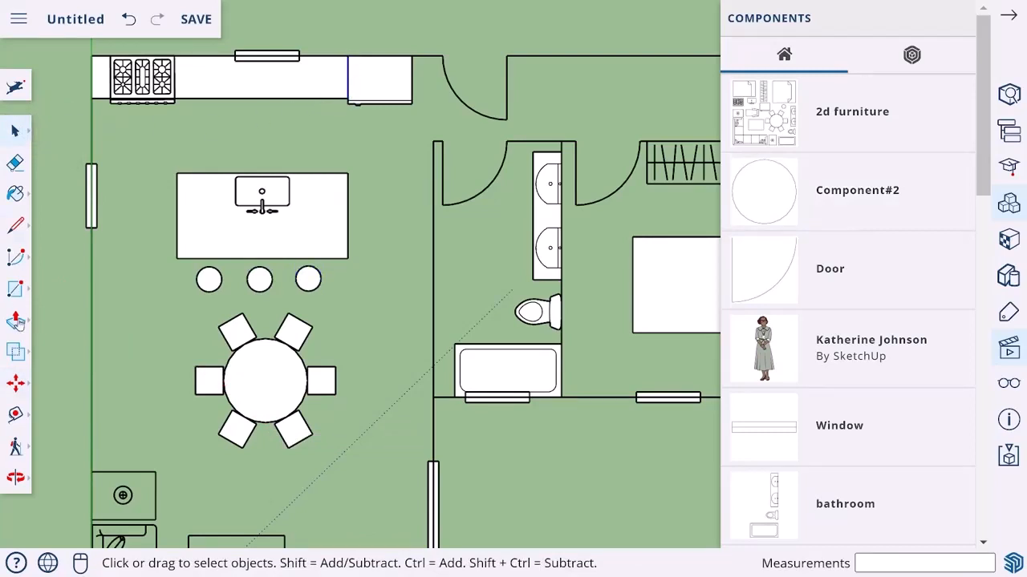
click(17, 384)
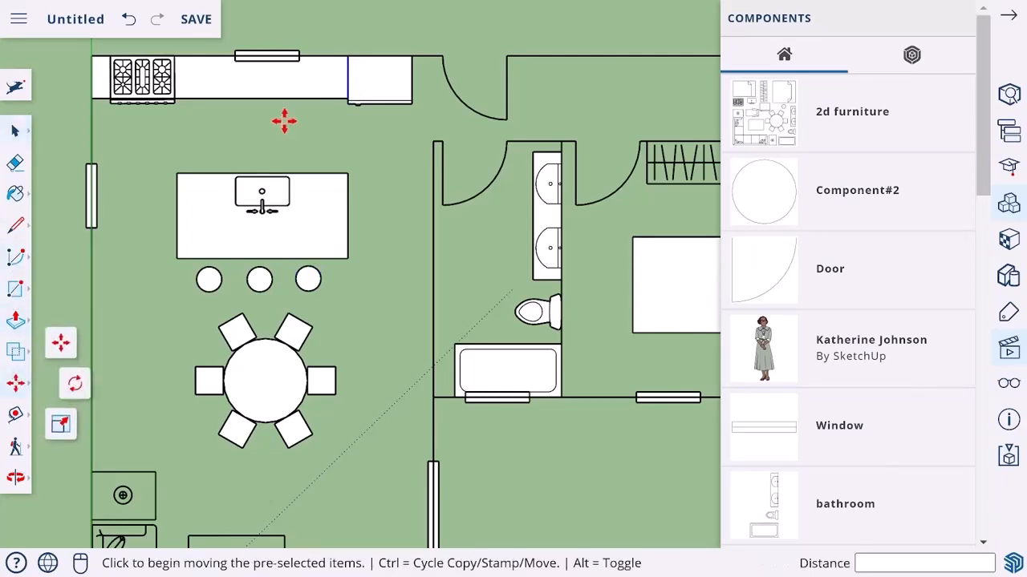
click(345, 54)
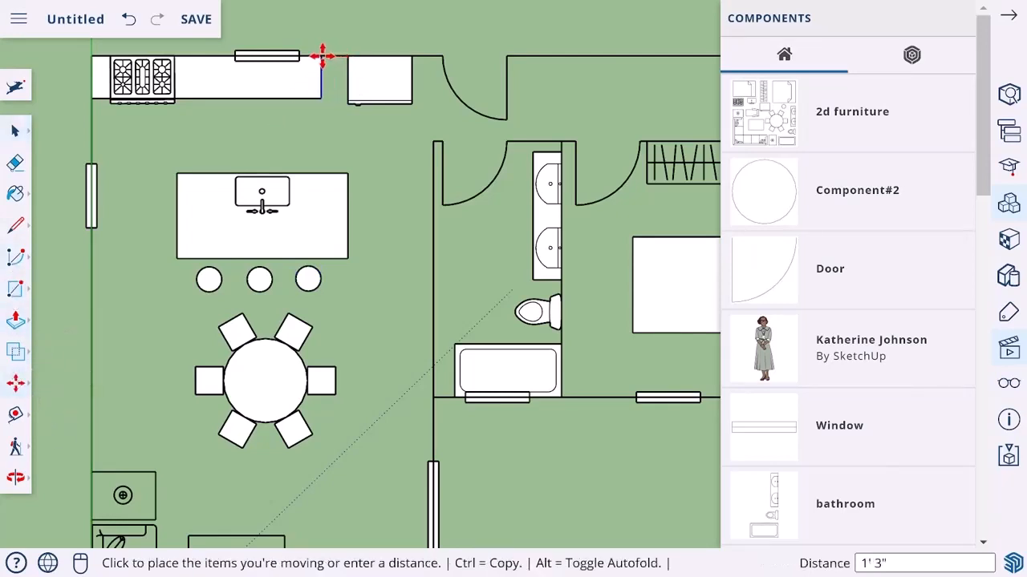
click(318, 58)
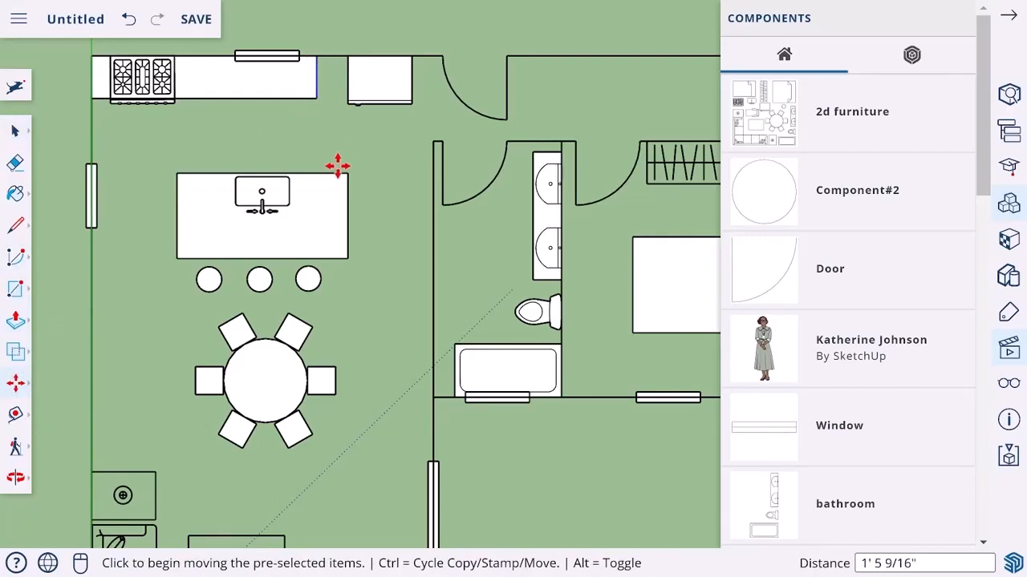
Step: Move the refrigerator along the wall about 1' 5 9/16" so its corner meets the shortened counter's end
key(space)
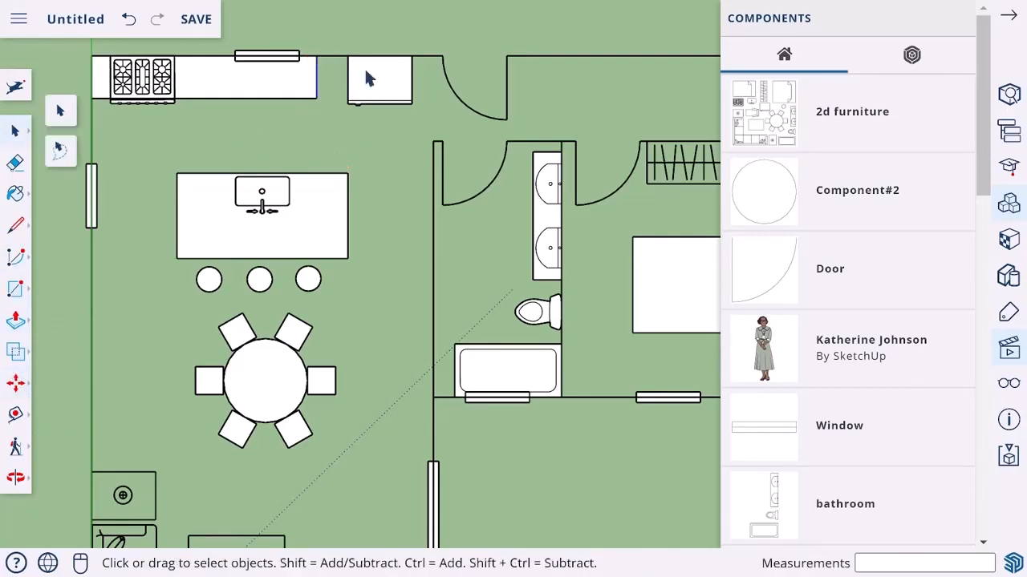
click(365, 77)
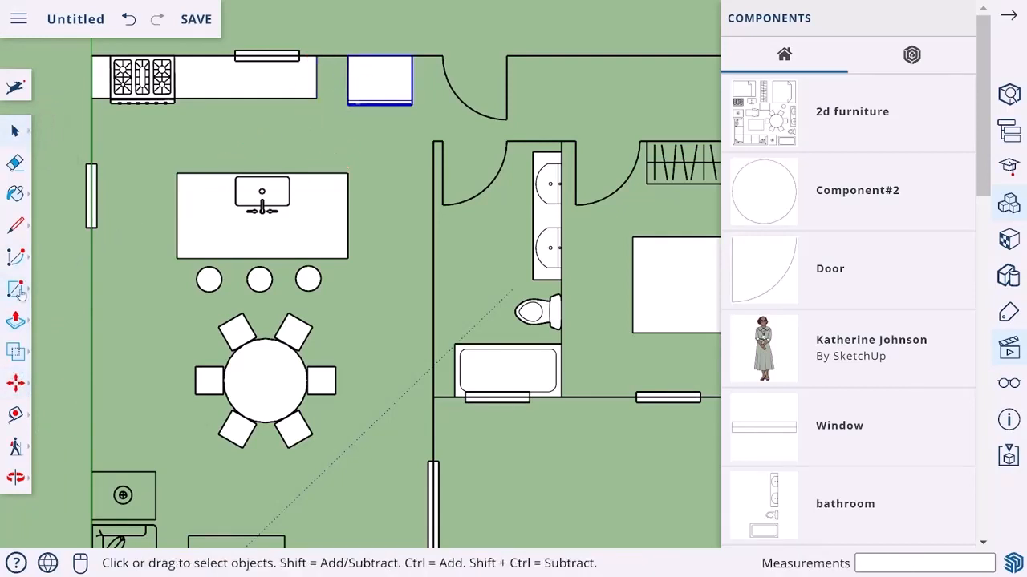
click(15, 383)
click(349, 56)
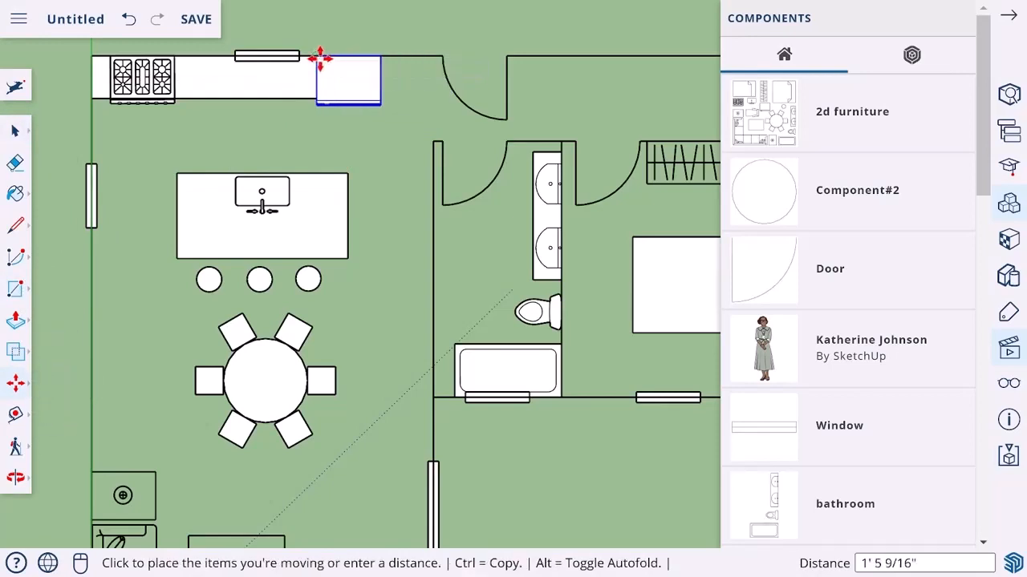
click(319, 58)
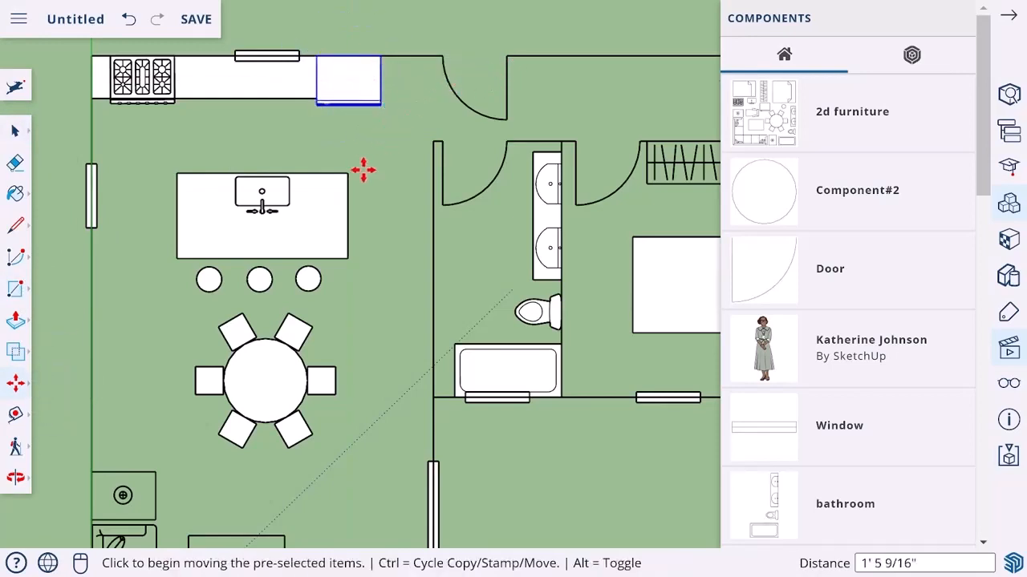
Step: Rotate the chaise lounge in the end bedroom 45 degrees and move it clear of the corner walls by about 9 5/8"
scroll(525, 213, down, 3)
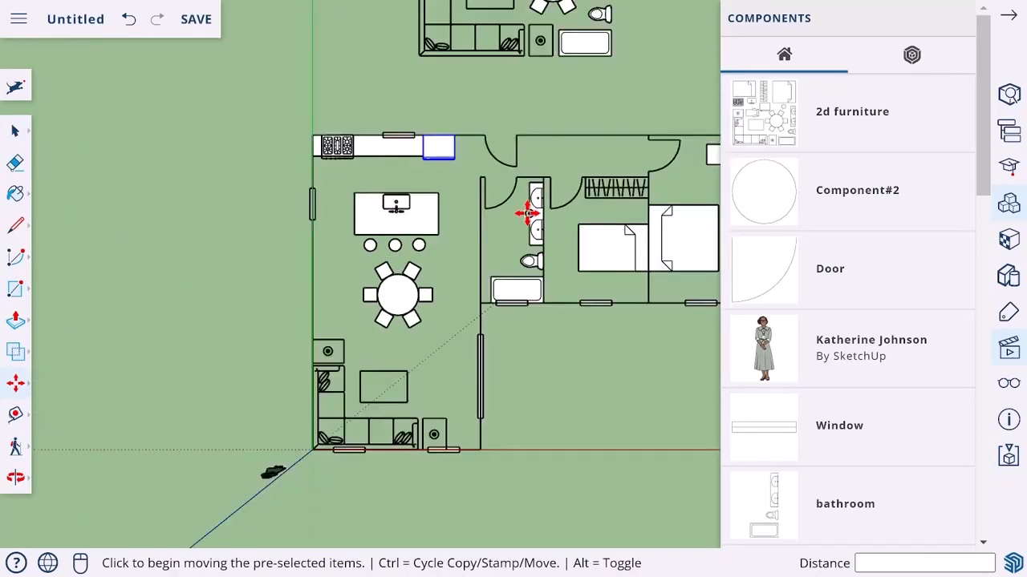
scroll(525, 214, down, 2)
scroll(642, 172, up, 5)
scroll(608, 211, up, 3)
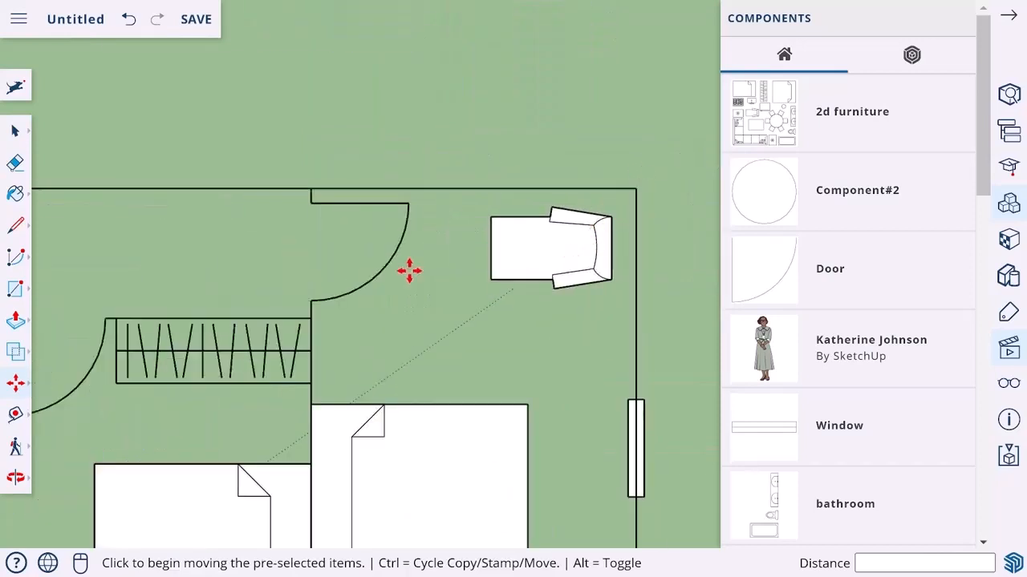
click(15, 131)
click(557, 255)
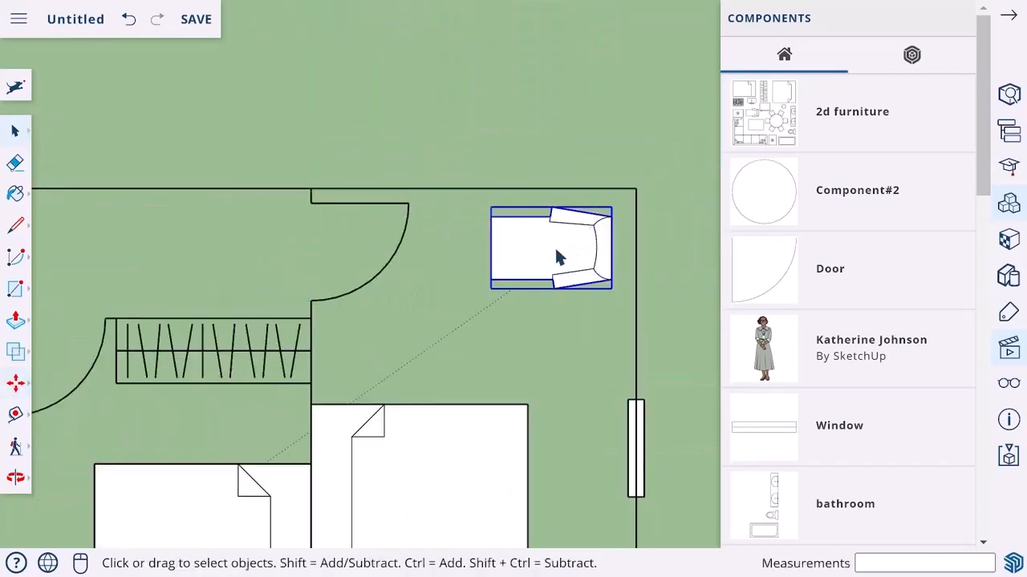
click(16, 383)
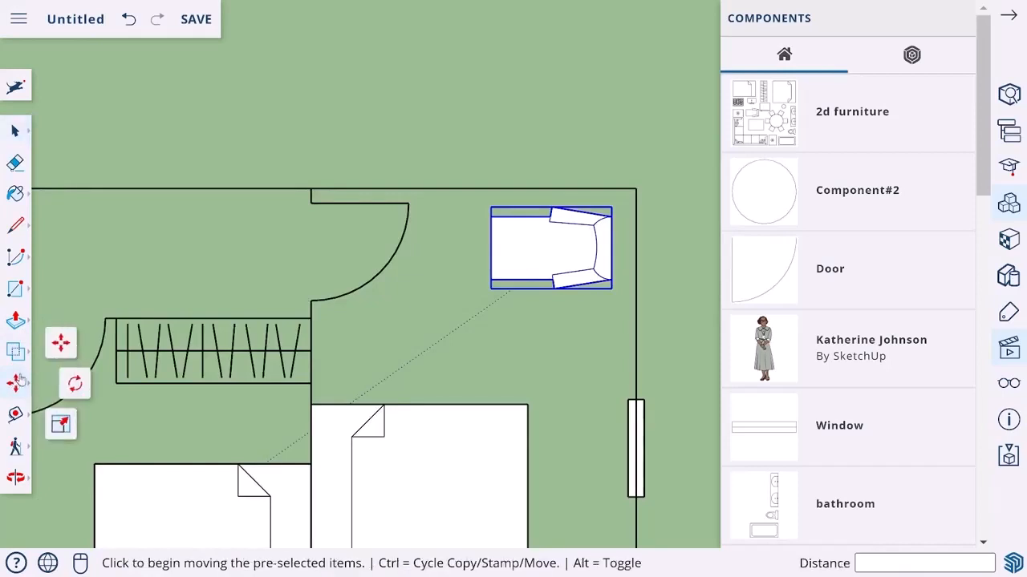
click(600, 247)
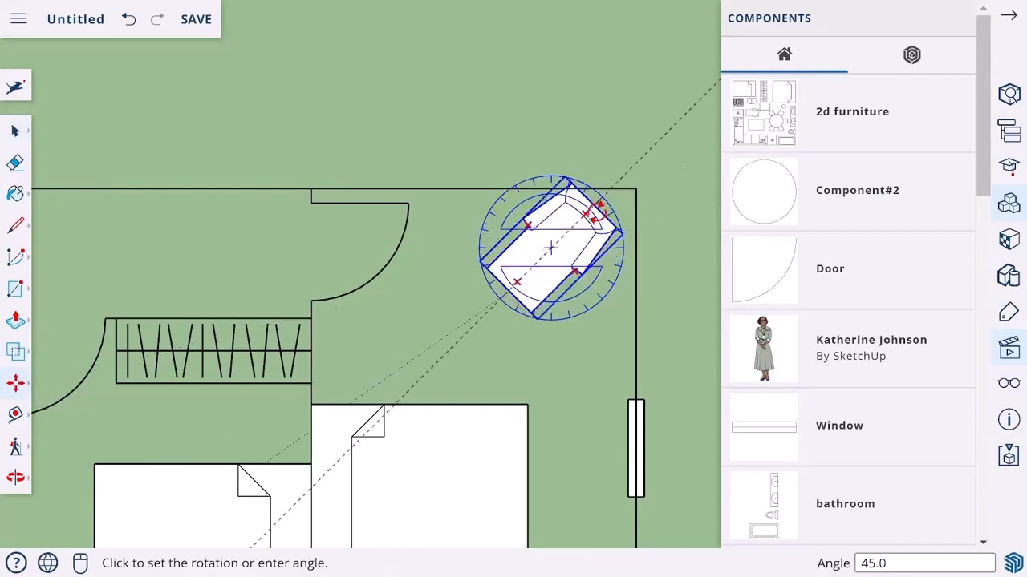
click(594, 211)
click(472, 353)
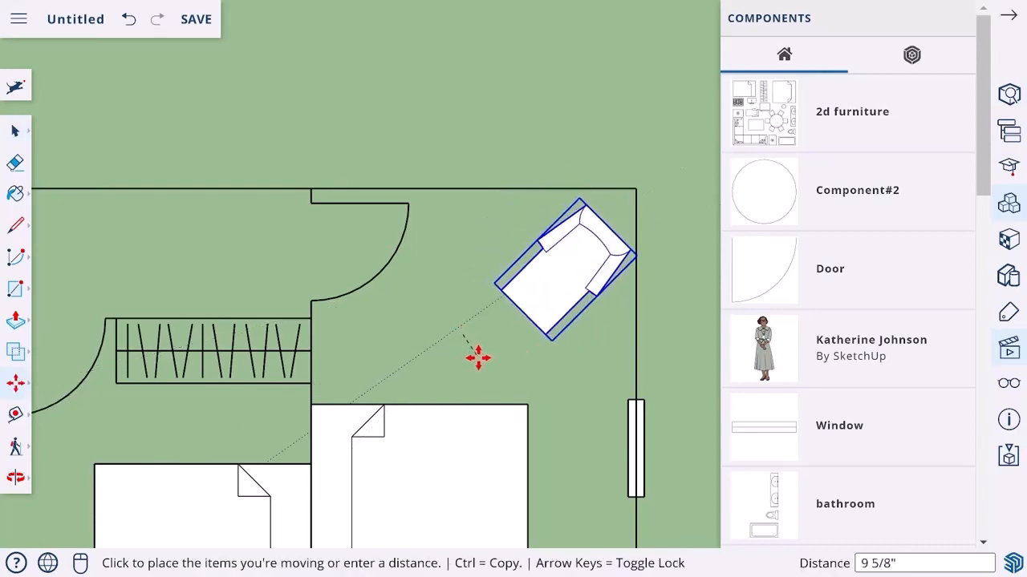
click(474, 361)
Step: Delete the whole set of source furniture components lying outside the house above the floor plan
scroll(270, 344, down, 6)
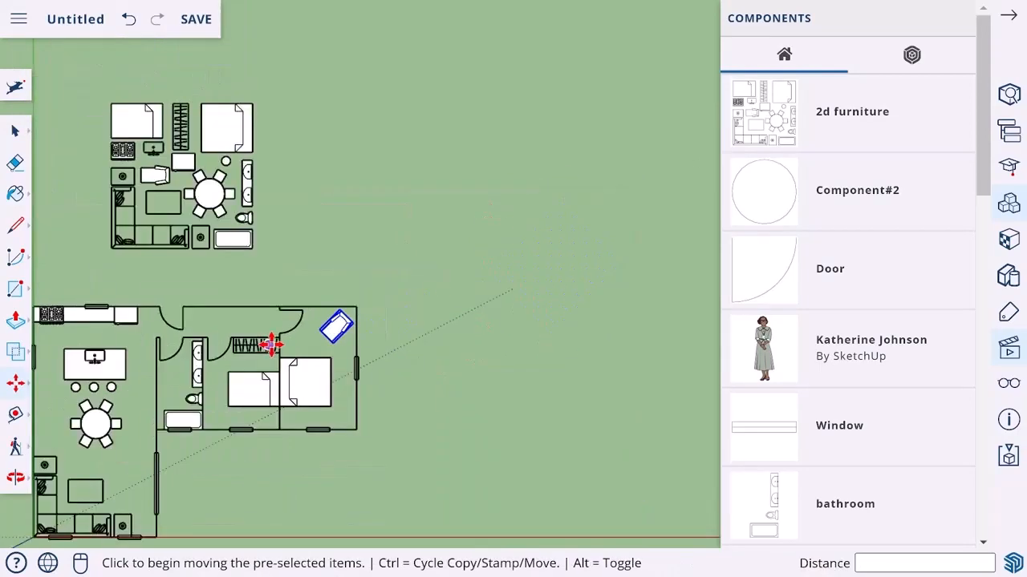
shift+middle_drag(241, 344, 390, 296)
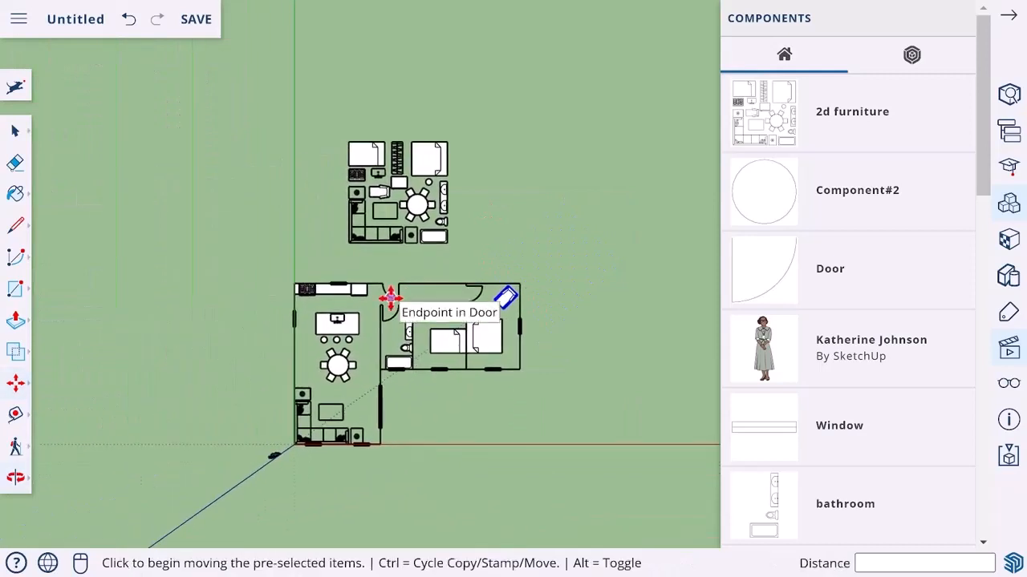
scroll(390, 295, up, 4)
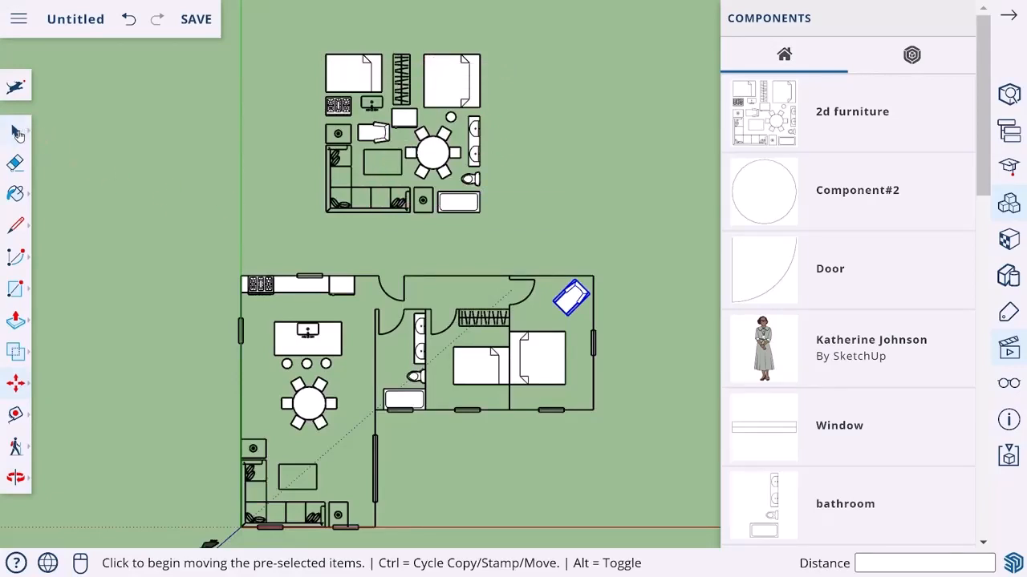
click(16, 133)
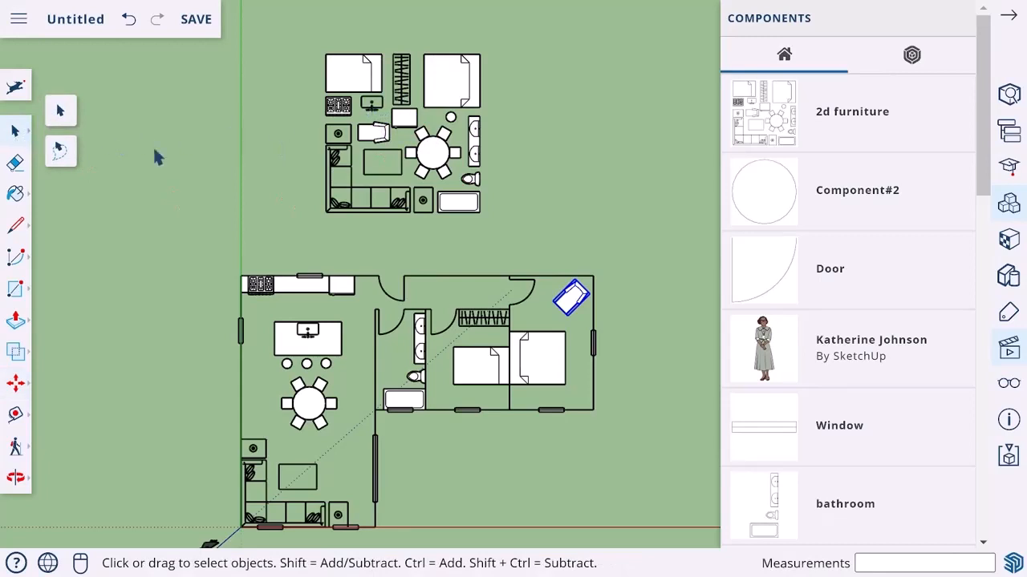
drag(296, 31, 514, 239)
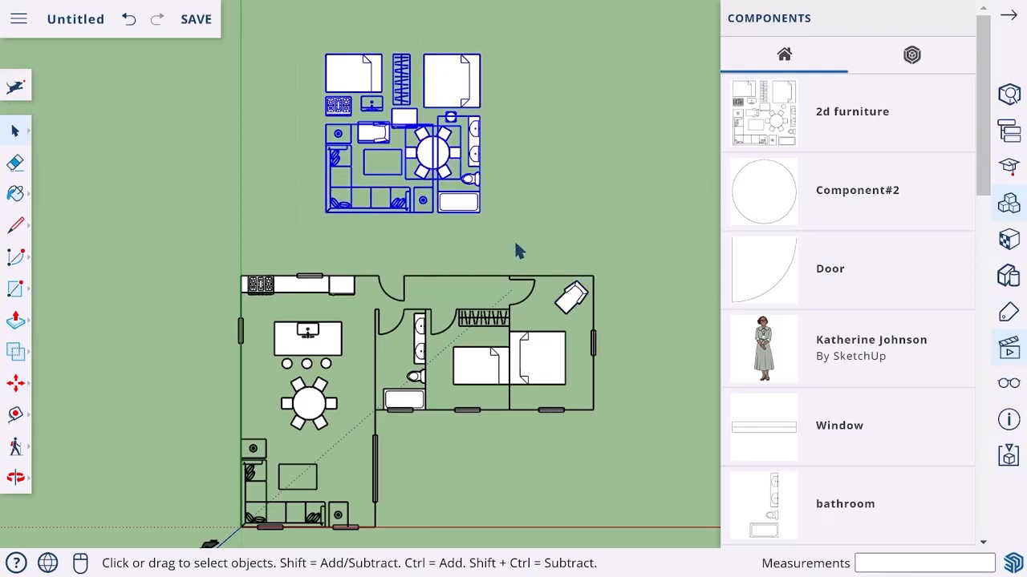
key(Delete)
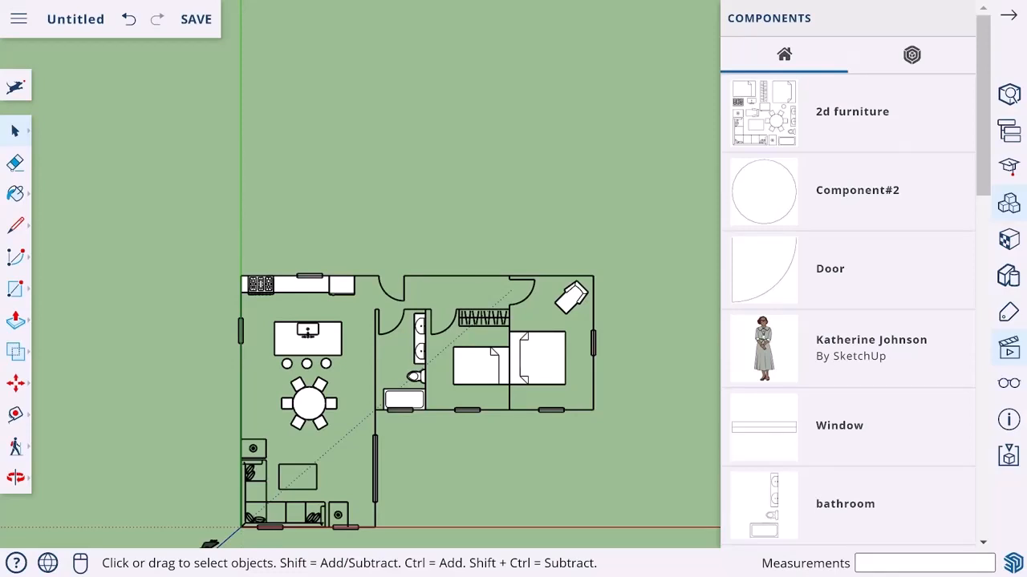
Step: Create filled 3D text "KITCHEN" with a 1' height and no extrusion, and place it between the kitchen counter and the island
key(r)
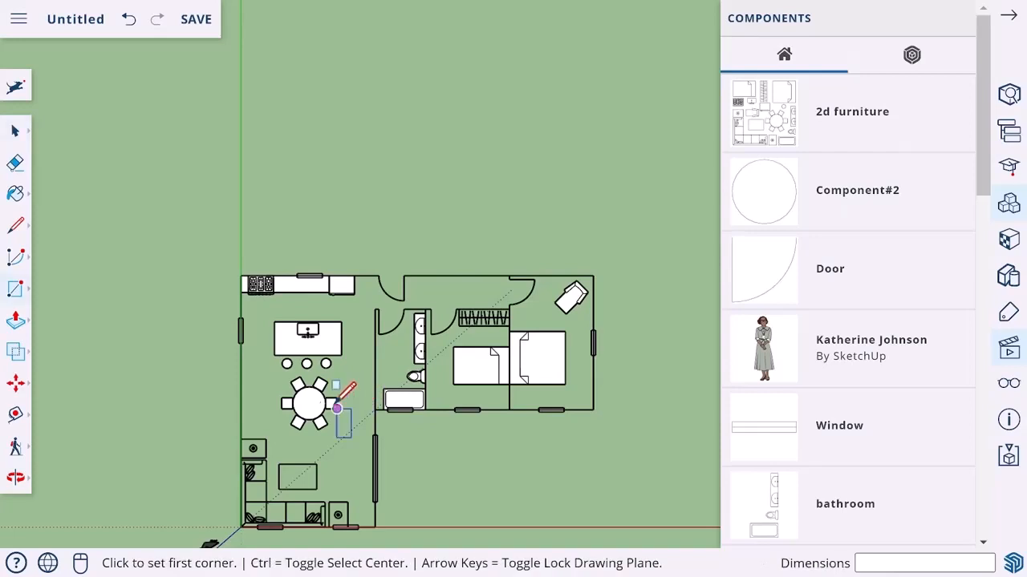
click(15, 291)
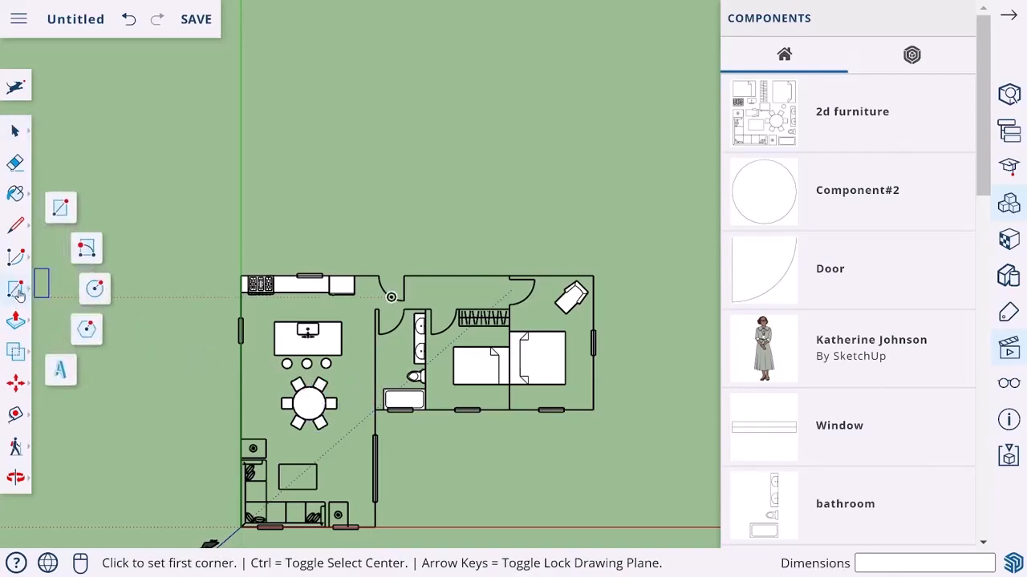
click(62, 382)
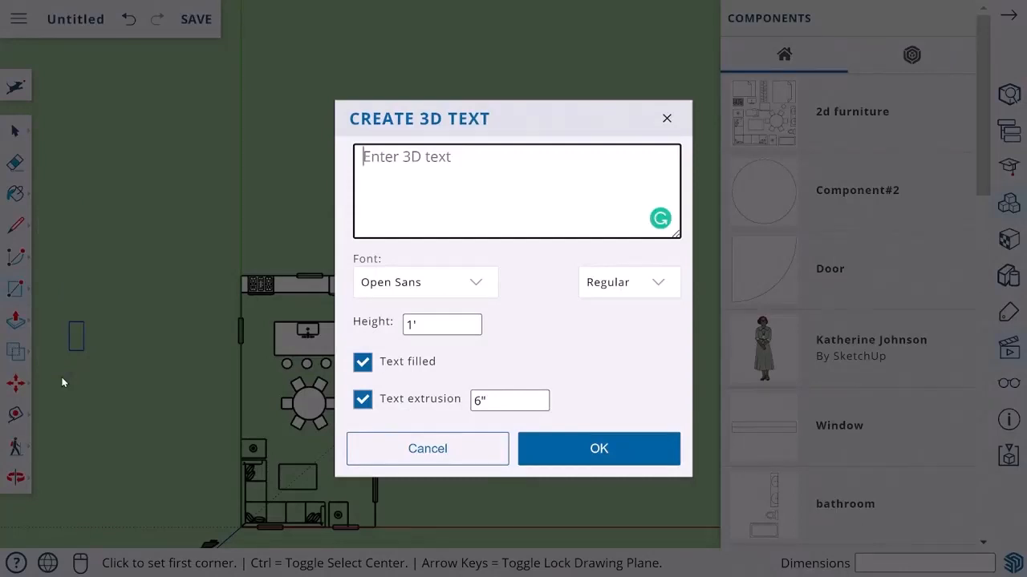
text(KITCHEN)
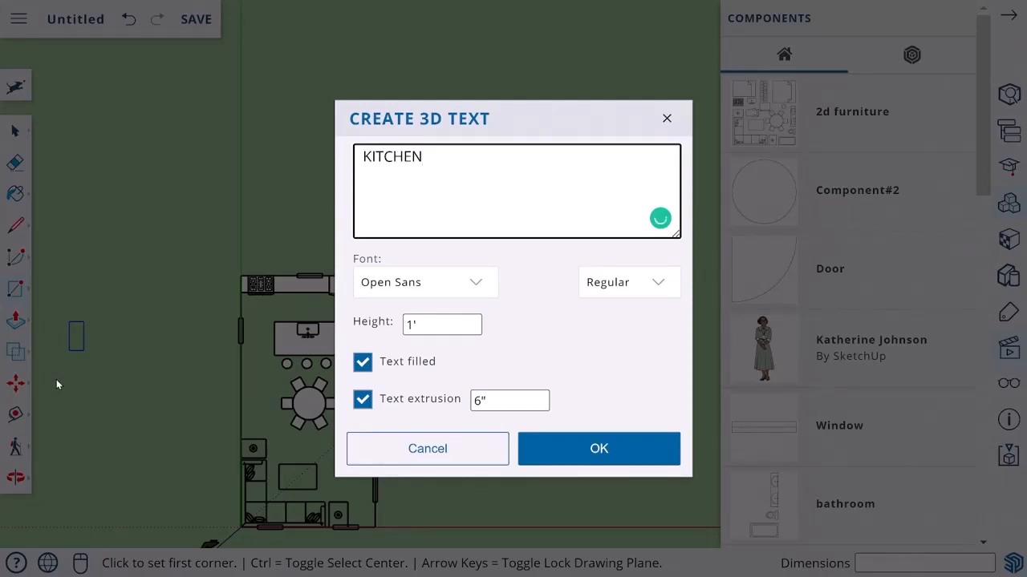
click(363, 401)
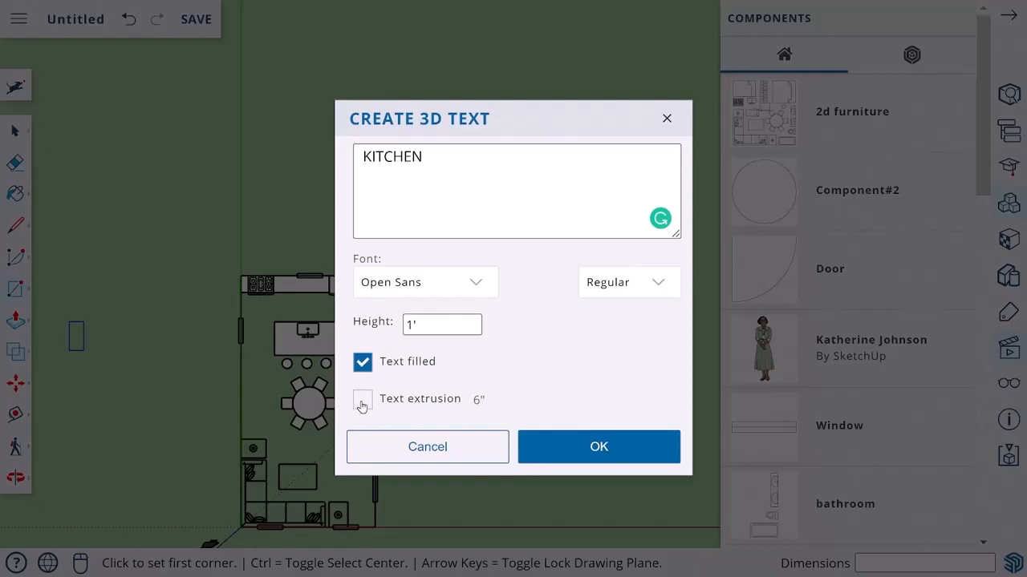
click(598, 446)
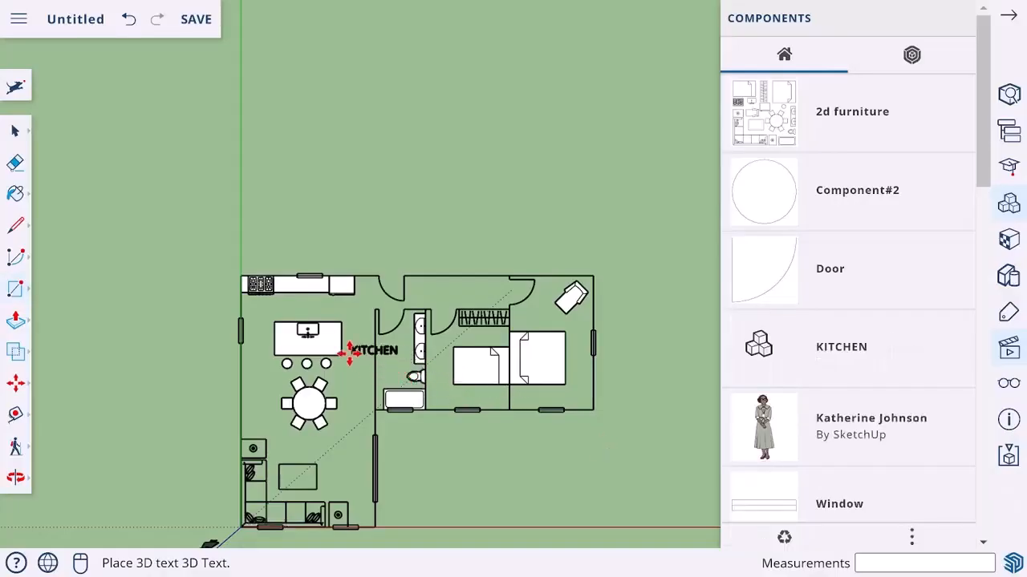
scroll(291, 314, up, 2)
scroll(290, 315, up, 3)
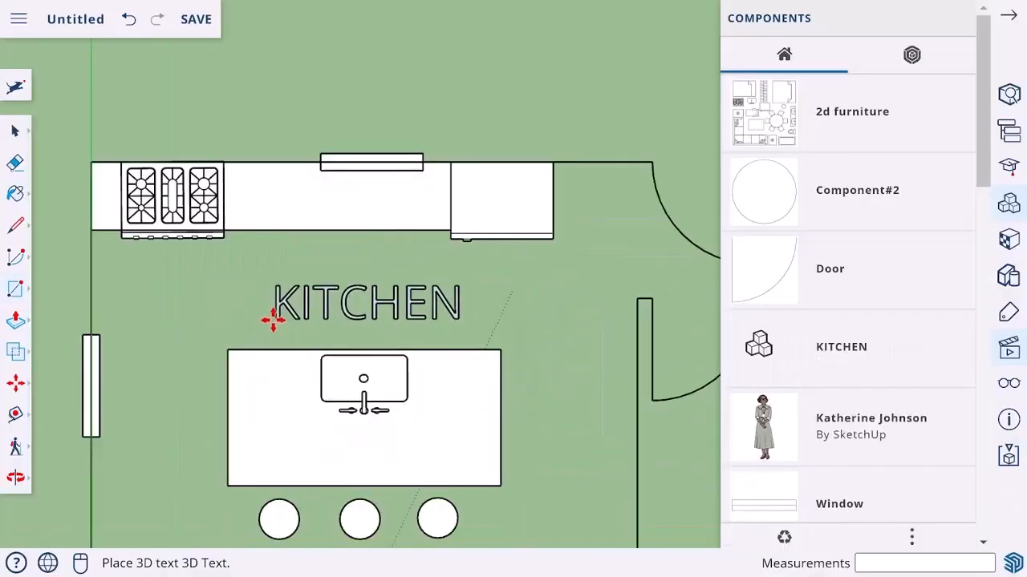
click(276, 313)
Step: Create flat 3D text "LIVING" with a 1' height and place it inside the coffee table in the living area
scroll(339, 328, down, 5)
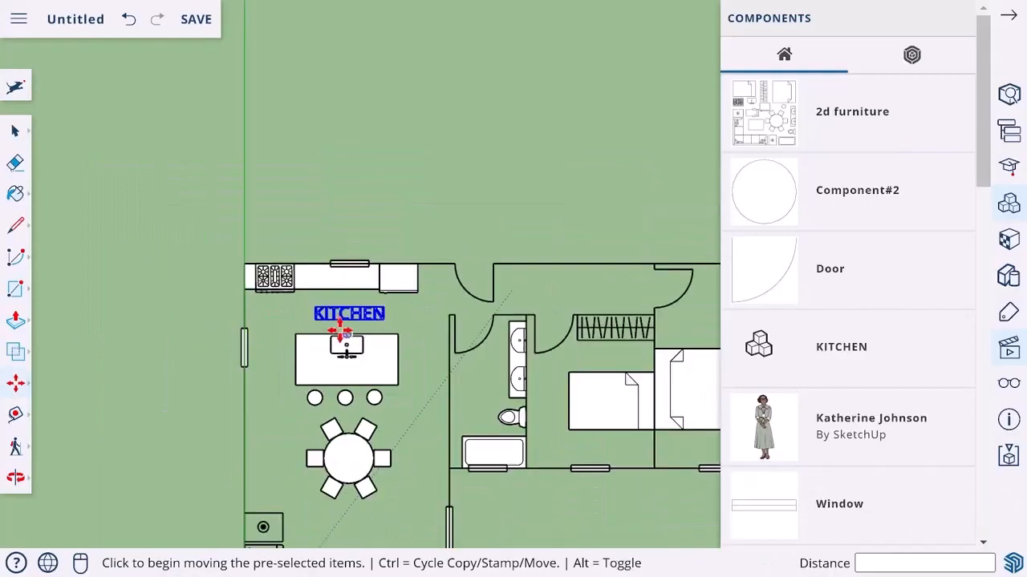
shift+middle_drag(340, 328, 323, 273)
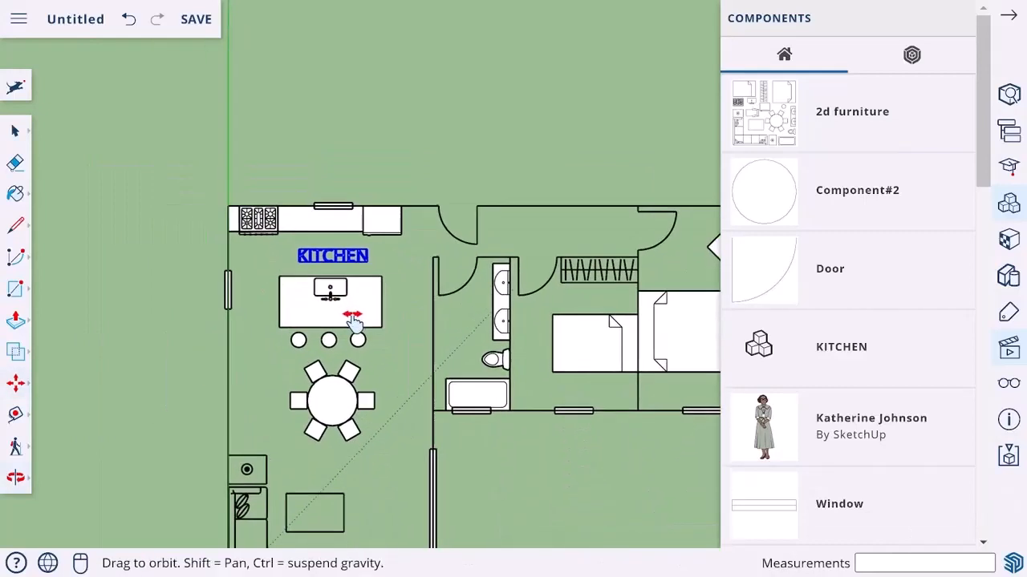
click(15, 289)
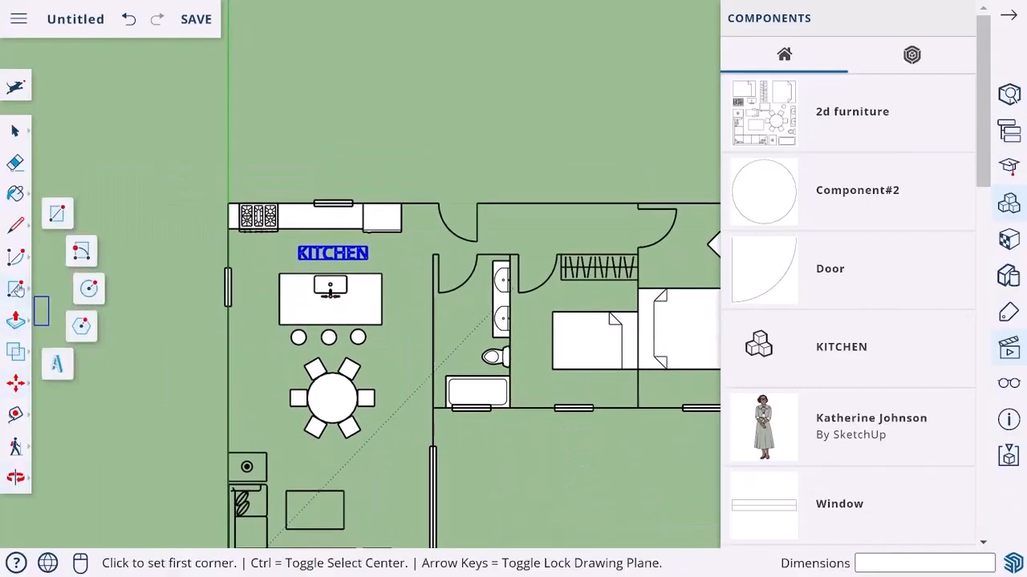
click(60, 371)
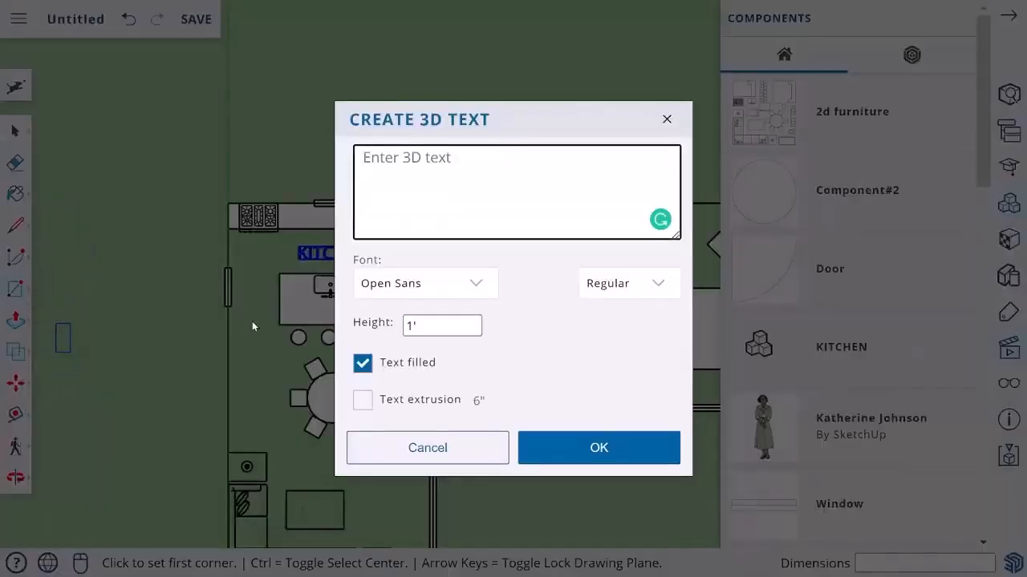
text(LIVING)
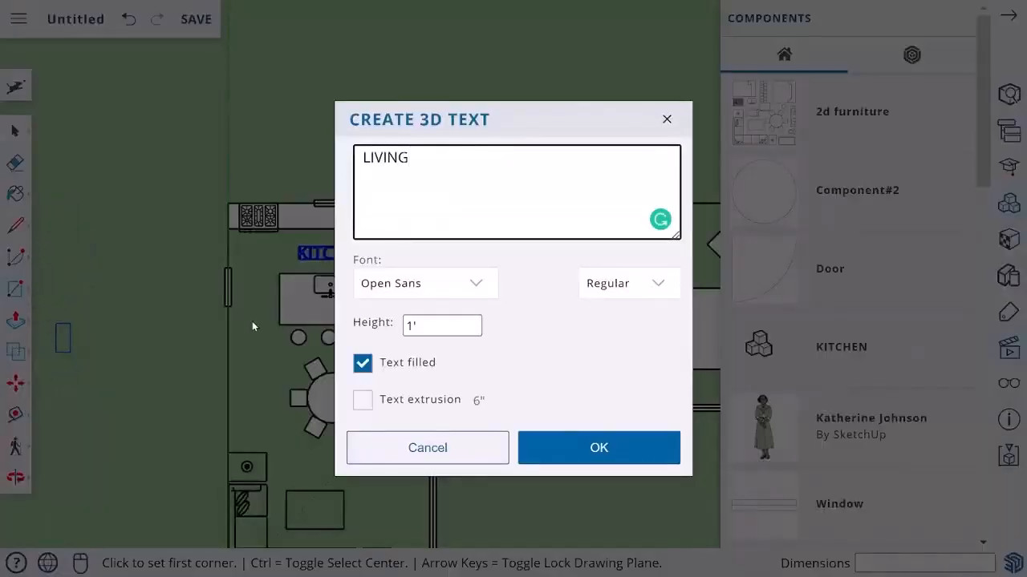
click(598, 447)
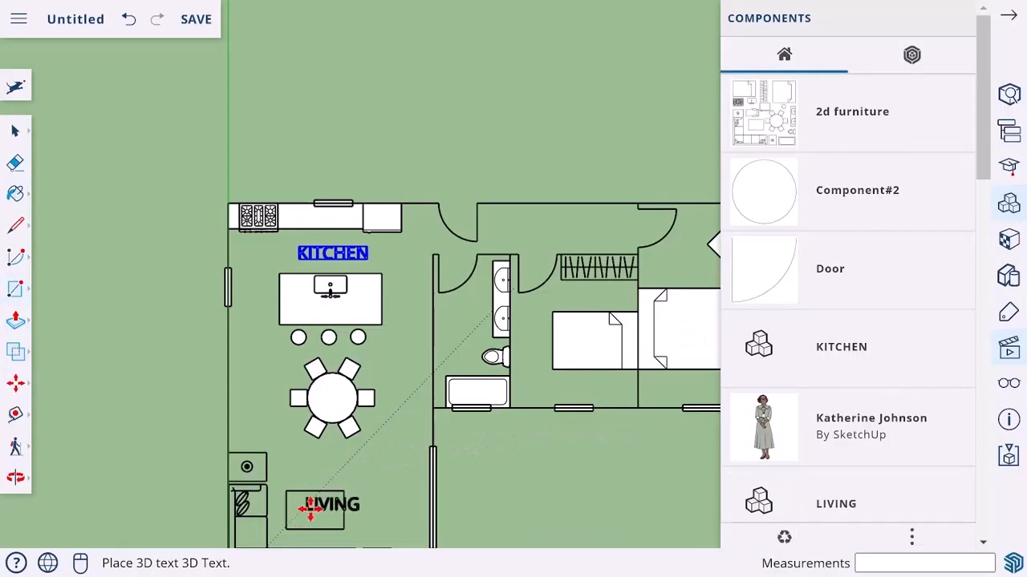
scroll(296, 516, up, 4)
scroll(289, 521, up, 2)
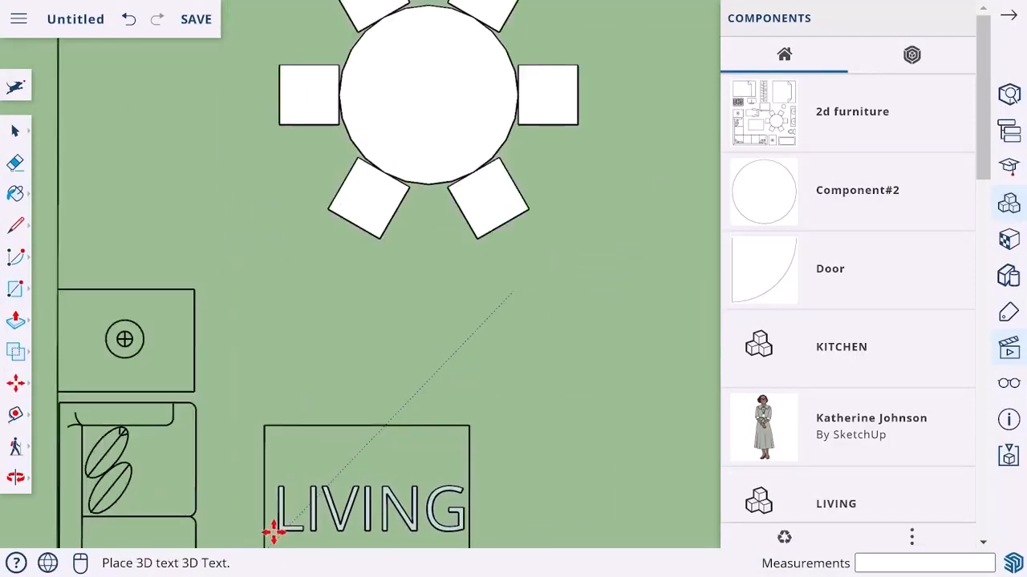
click(270, 529)
Step: Create flat 3D text "BATH" with a 1' height and place it in the bathroom, above the bathtub beside the toilet
scroll(276, 497, down, 4)
scroll(293, 419, down, 4)
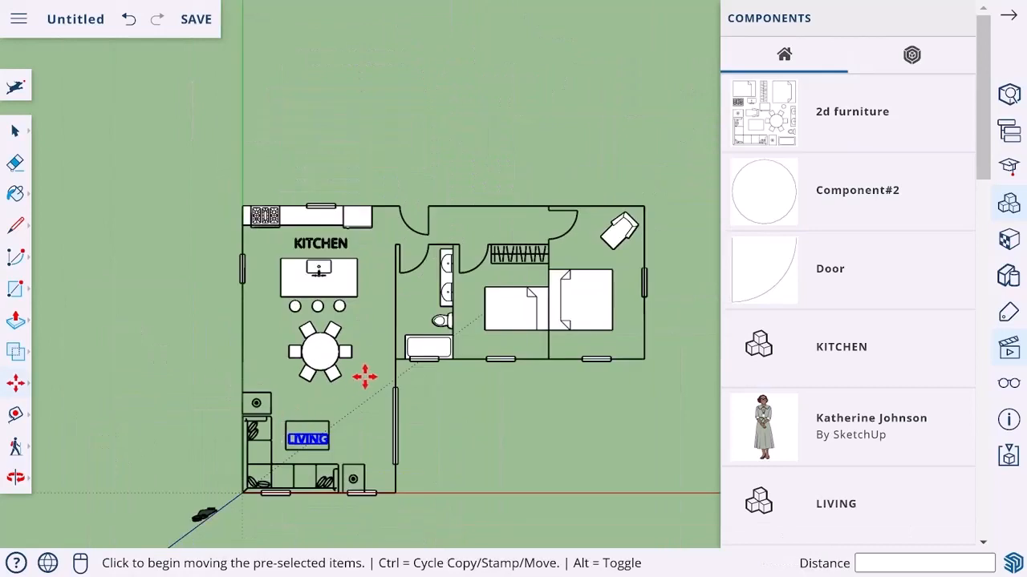
middle_drag(367, 378, 305, 390)
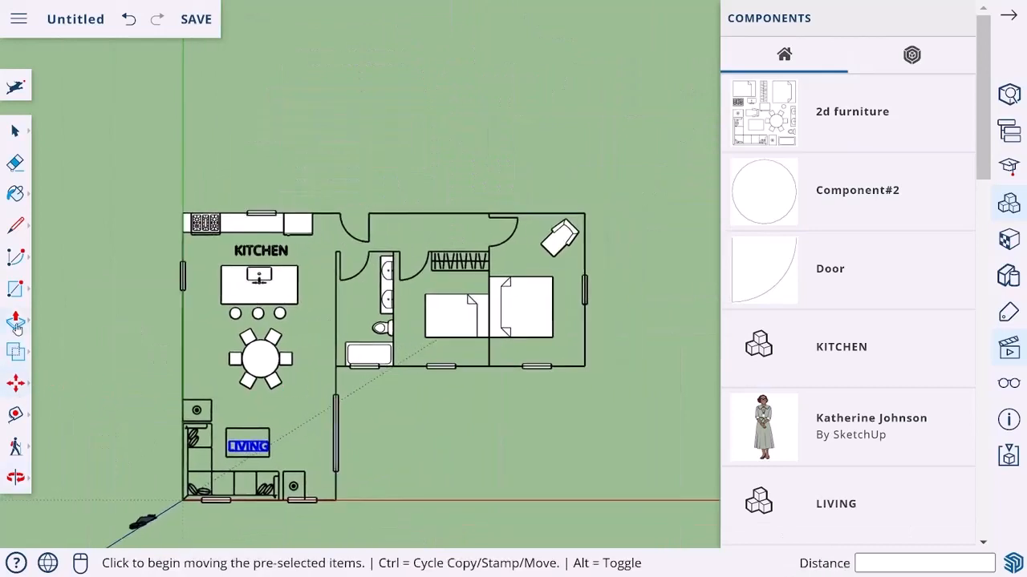
click(17, 293)
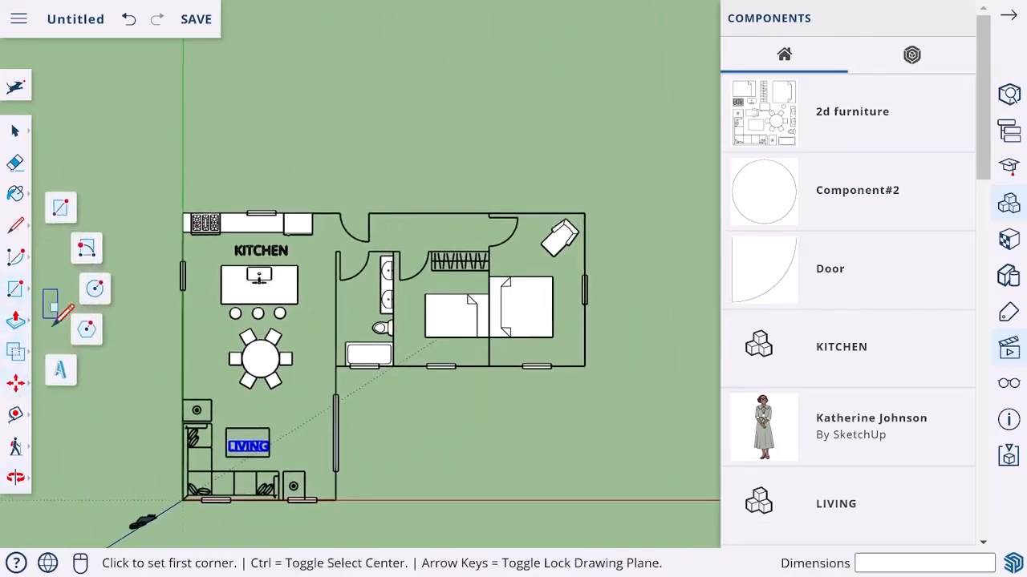
click(60, 367)
text(BATH)
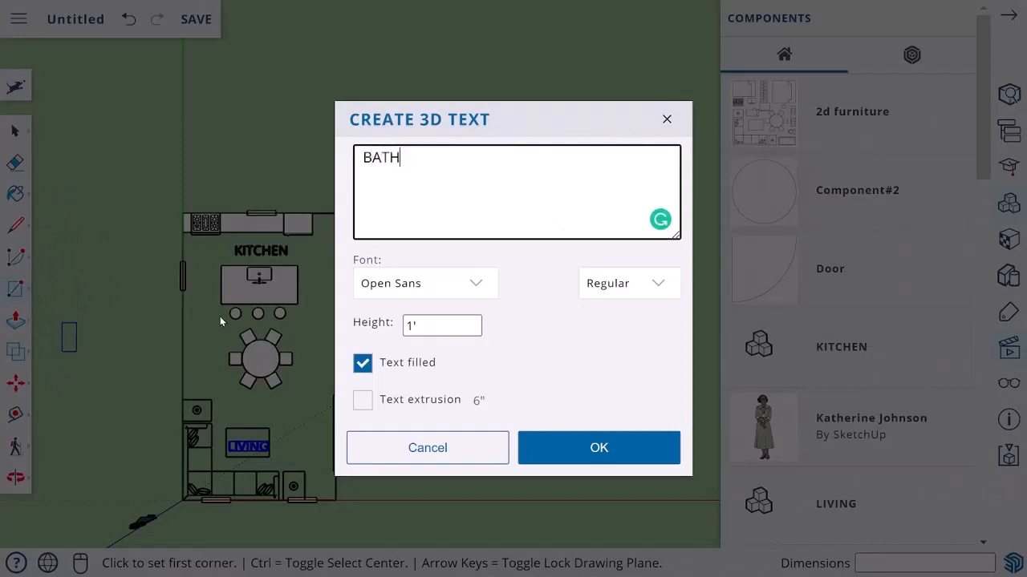
click(591, 446)
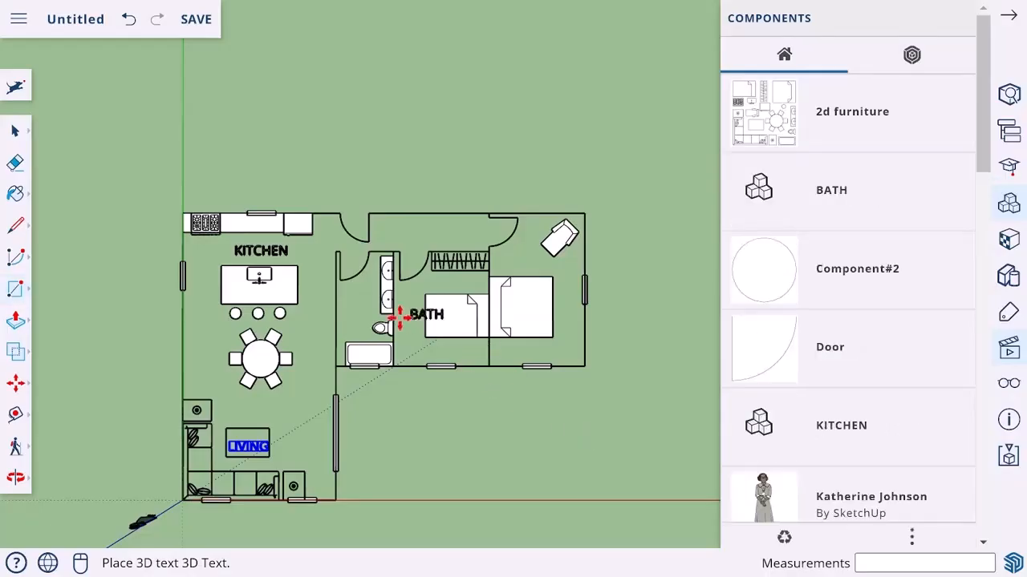
scroll(343, 319, up, 3)
click(343, 319)
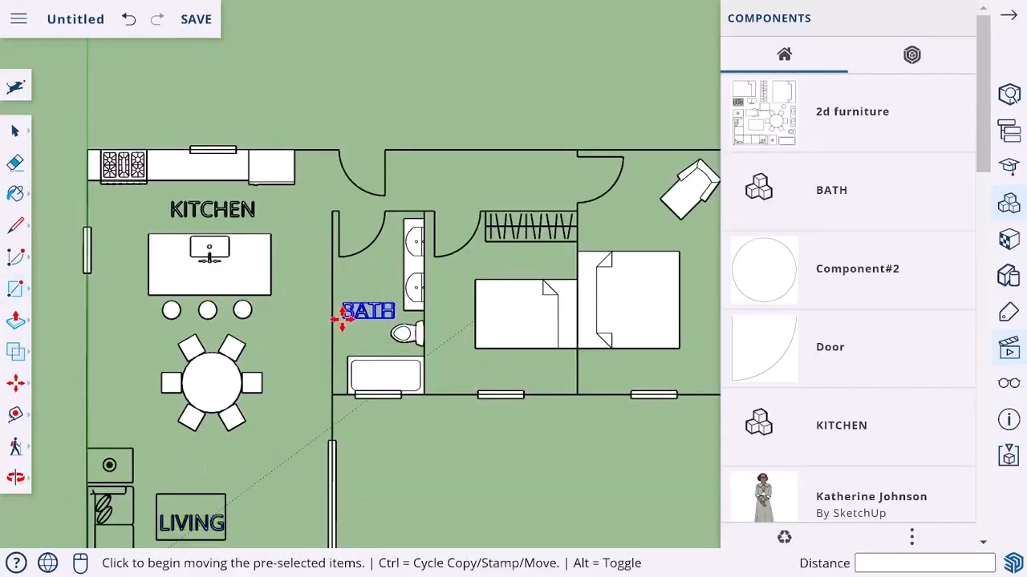
Step: Create flat 3D text "BEDROOM" with a 1' height and place it below the bed in the middle bedroom
click(15, 289)
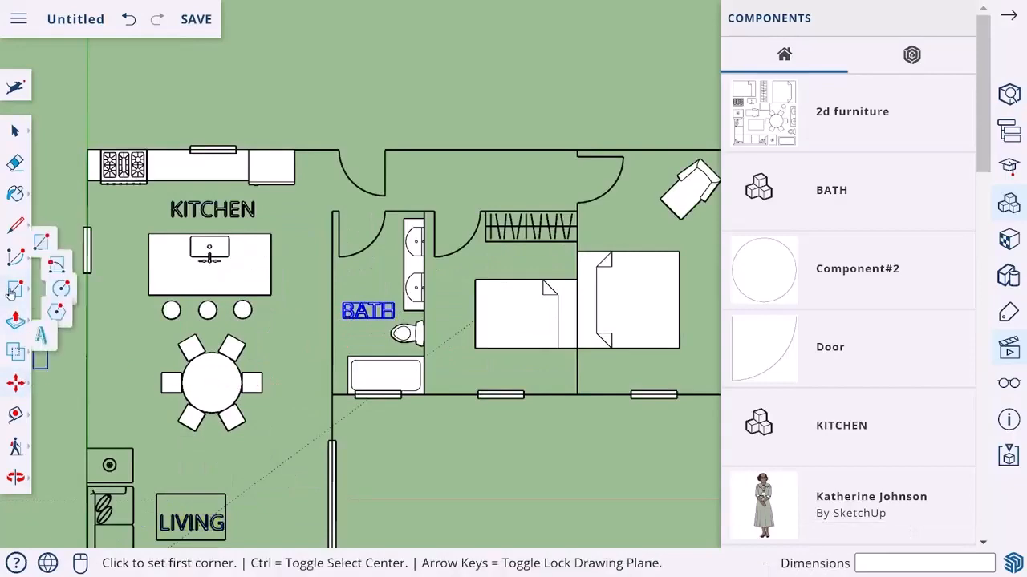
click(64, 369)
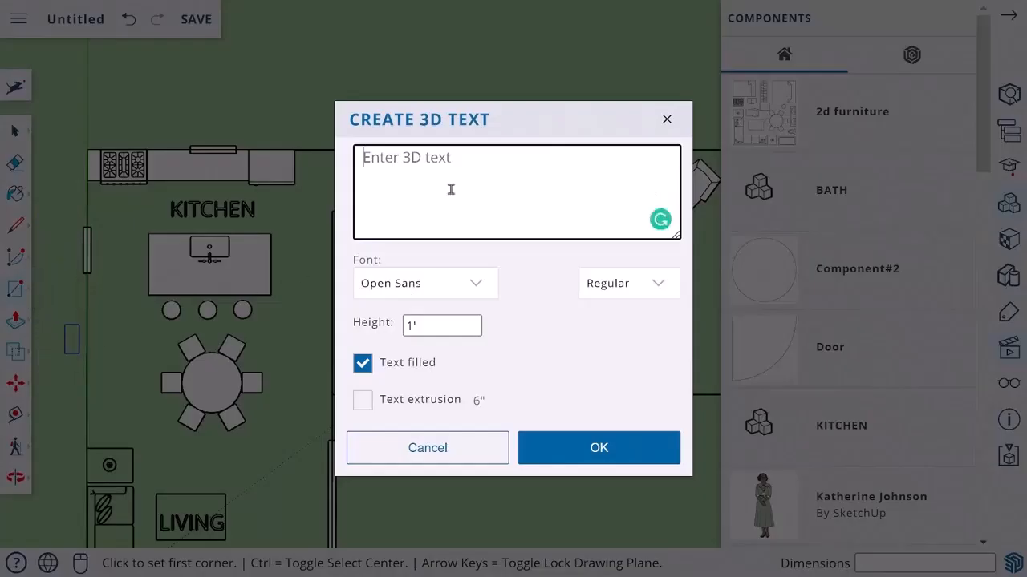
text(BEDROM)
key(BackSpace)
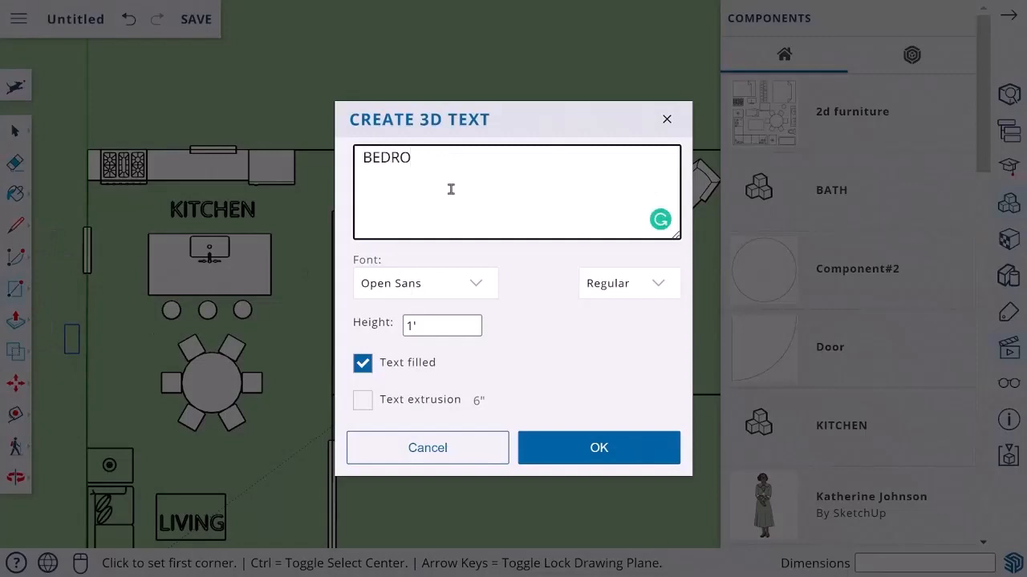
text(OM)
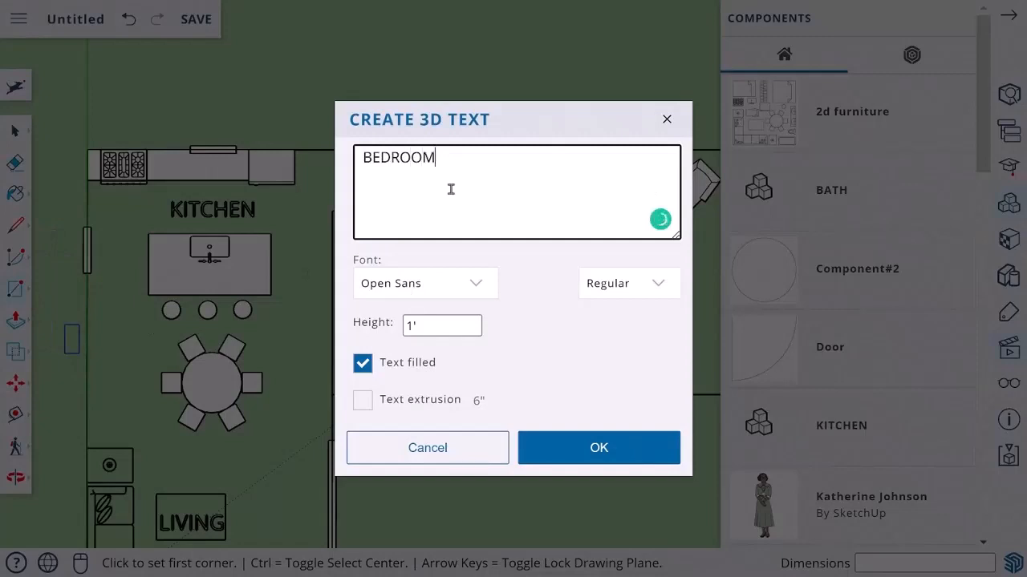
click(588, 449)
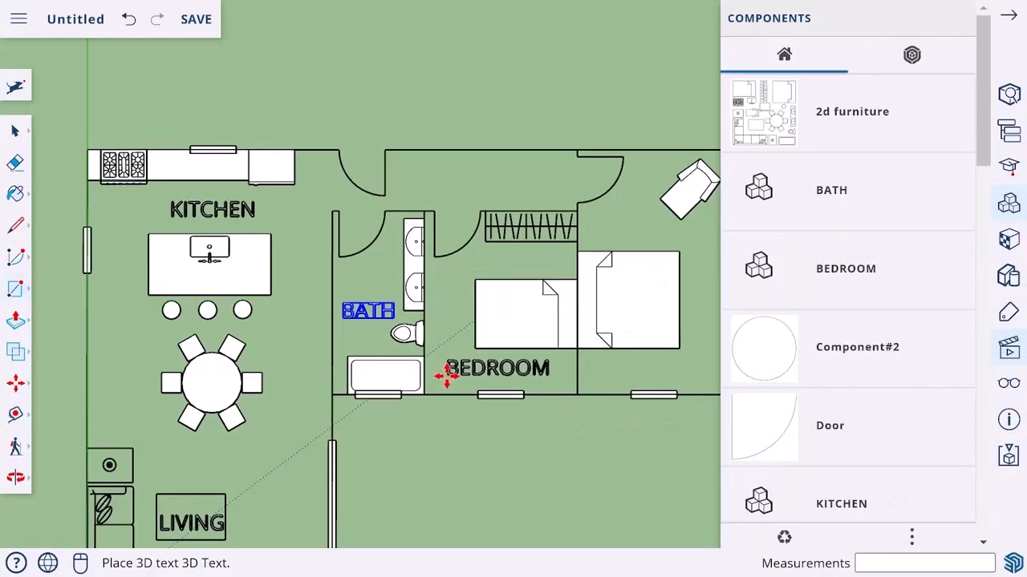
click(447, 374)
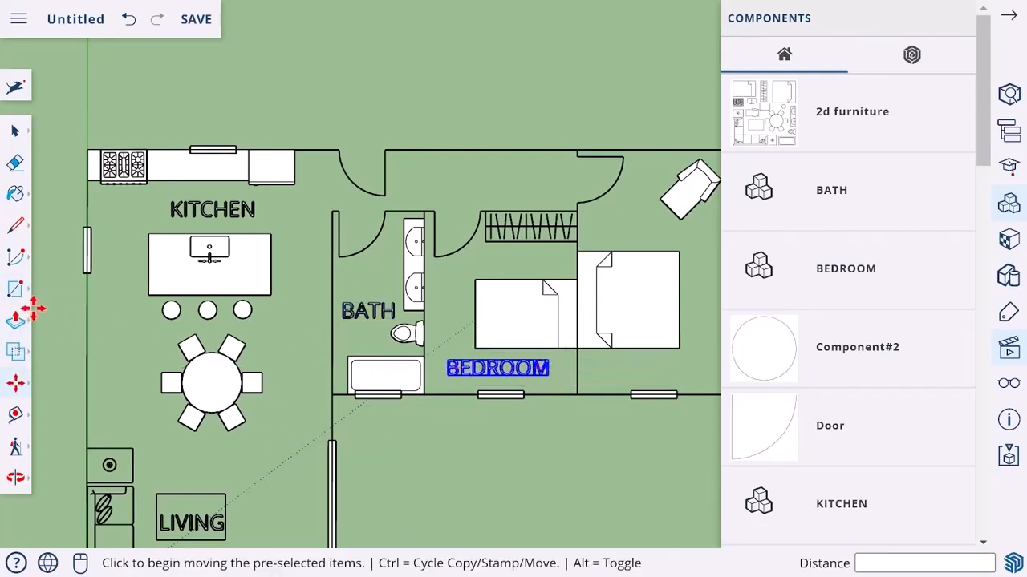
Step: Create a second flat 3D text "BEDROOM" with a 1' height and place it below the bed in the end bedroom
click(12, 324)
text(BEDROOM)
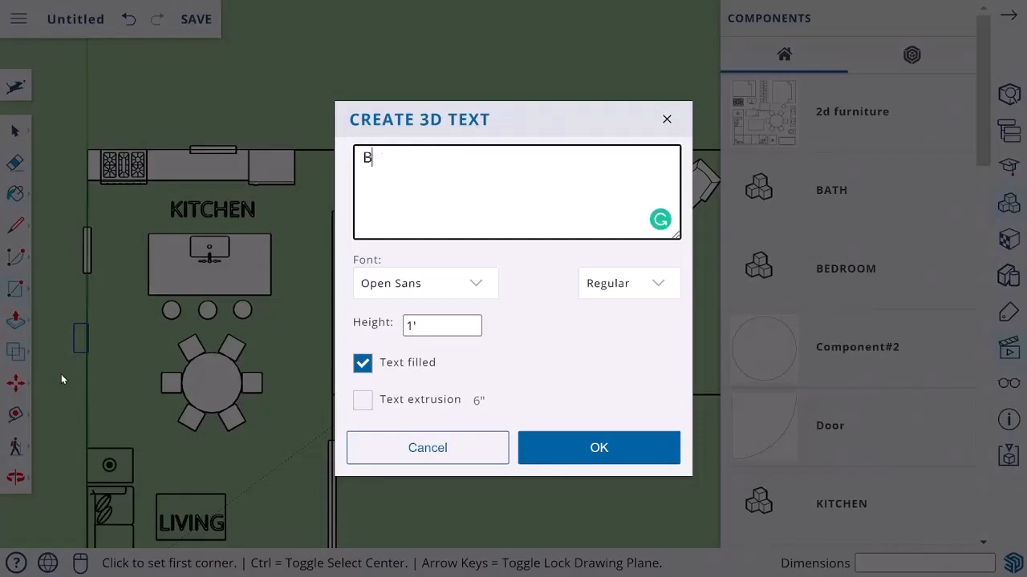
click(598, 447)
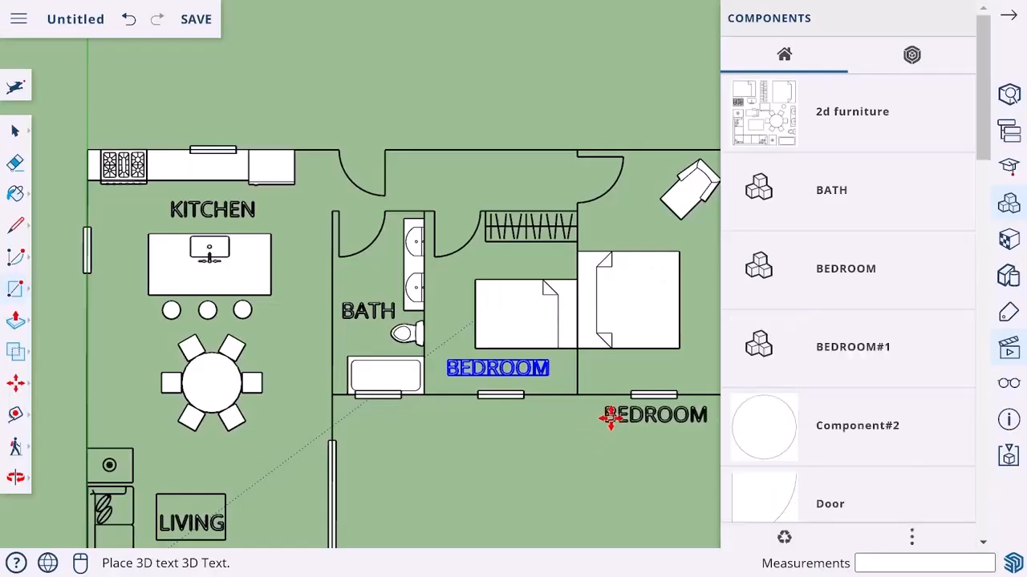
click(617, 375)
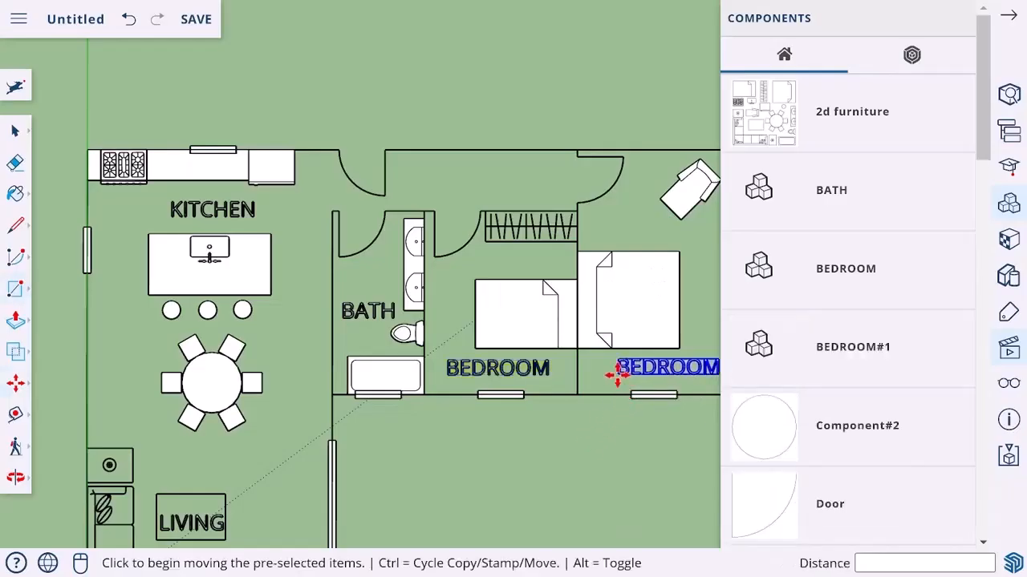
Step: Paint both "BEDROOM" labels, the "BATH" label and the "KITCHEN" label with the black material already used in the model
shift+middle_drag(548, 426, 523, 343)
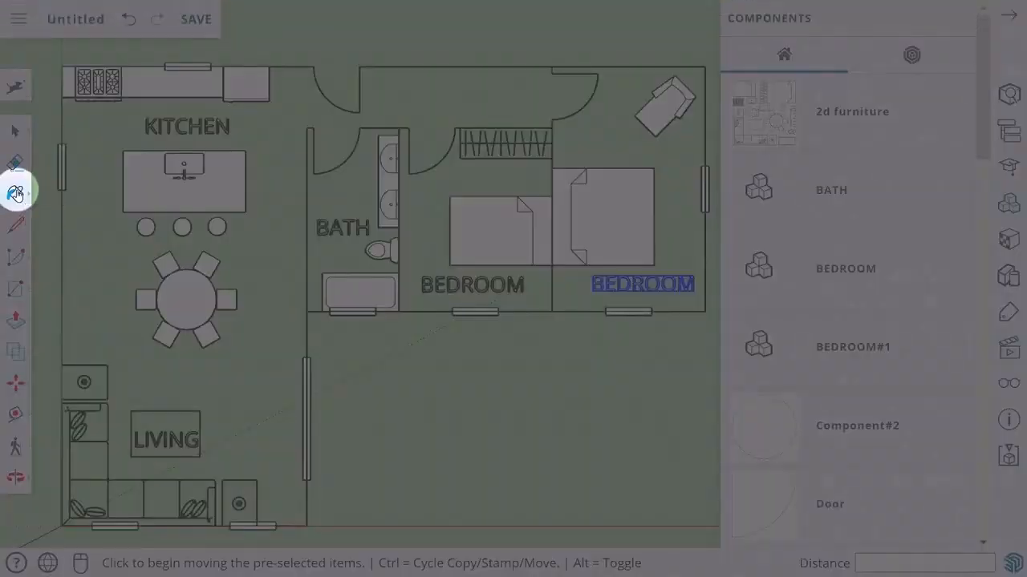
click(16, 194)
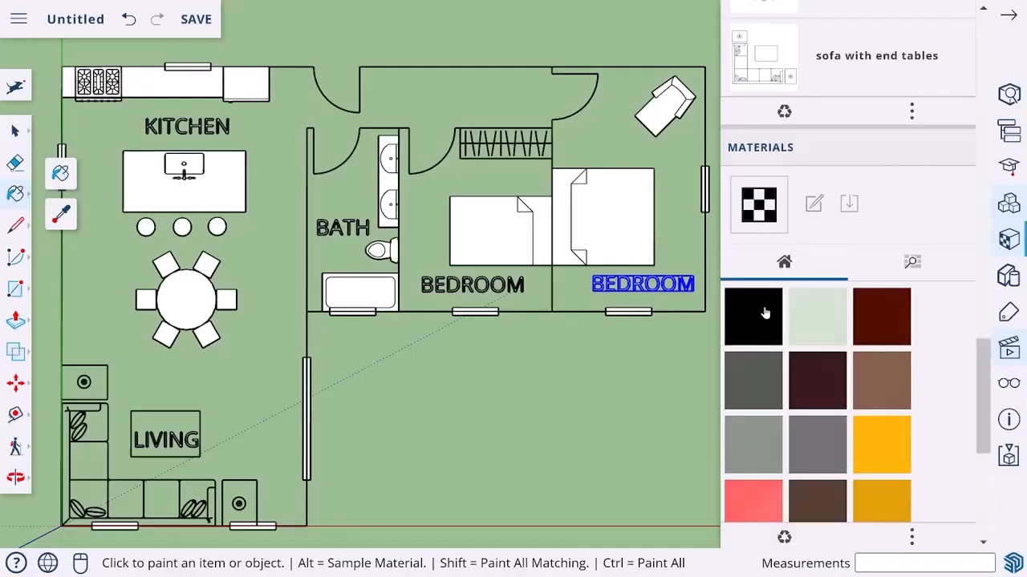
click(763, 313)
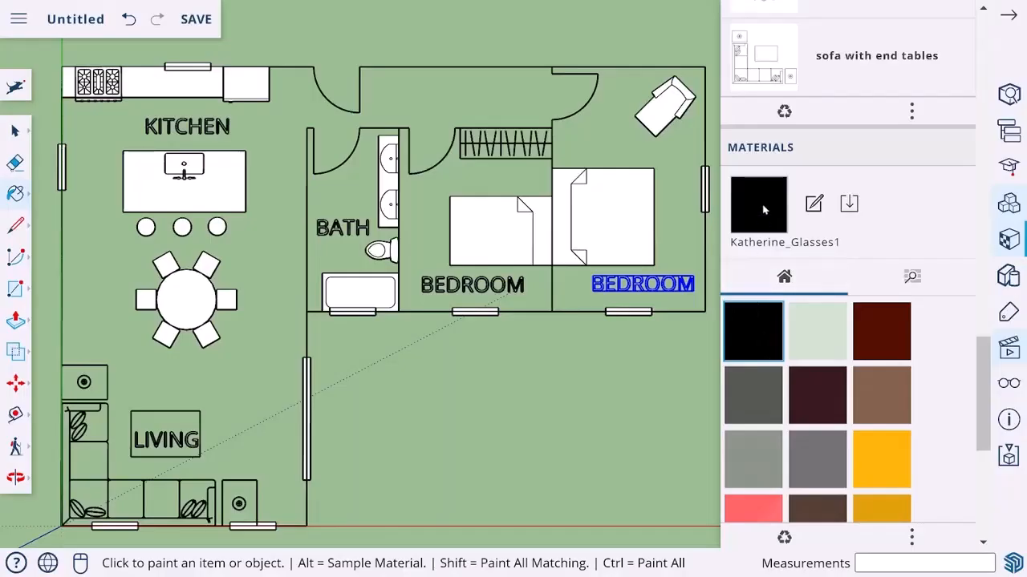
click(658, 273)
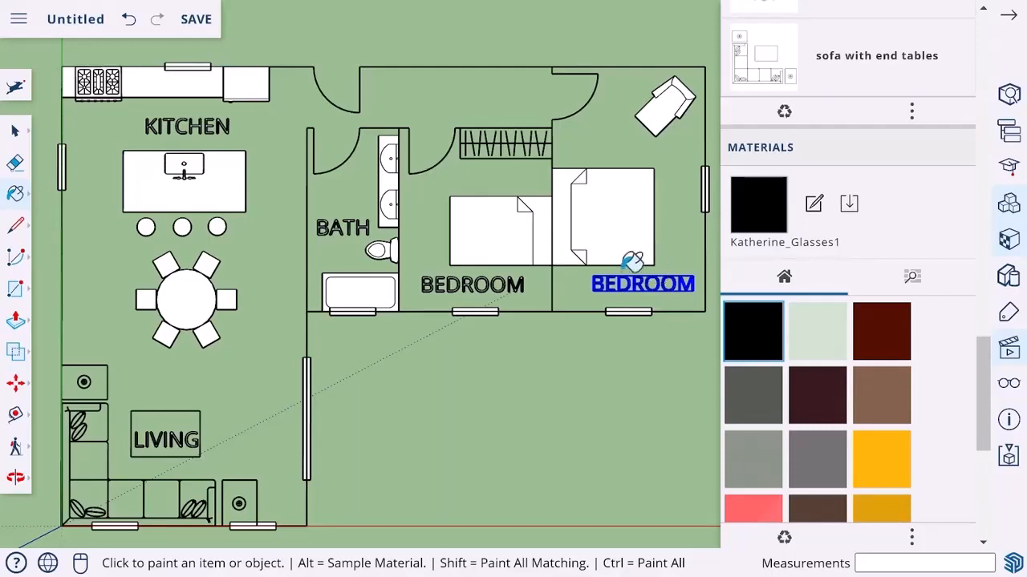
click(459, 282)
click(360, 227)
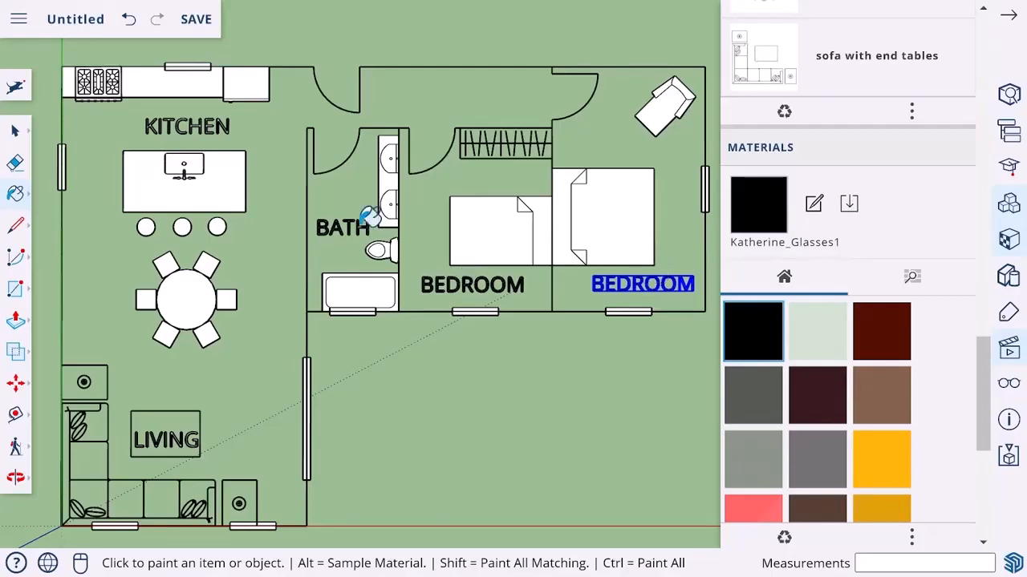
click(222, 128)
Step: Paint the "LIVING" label inside the coffee table black and clear the selection
scroll(152, 450, up, 5)
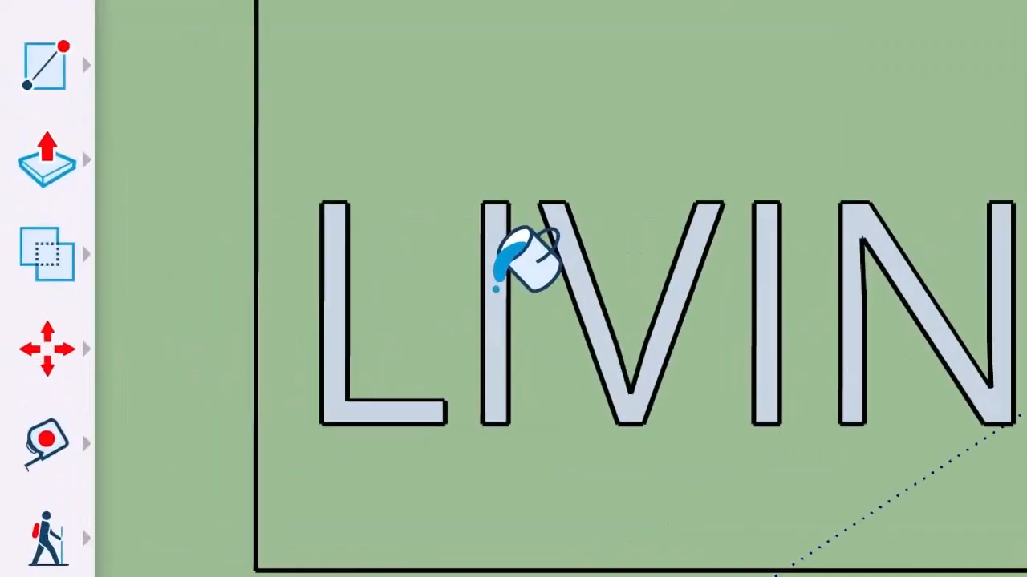
click(165, 363)
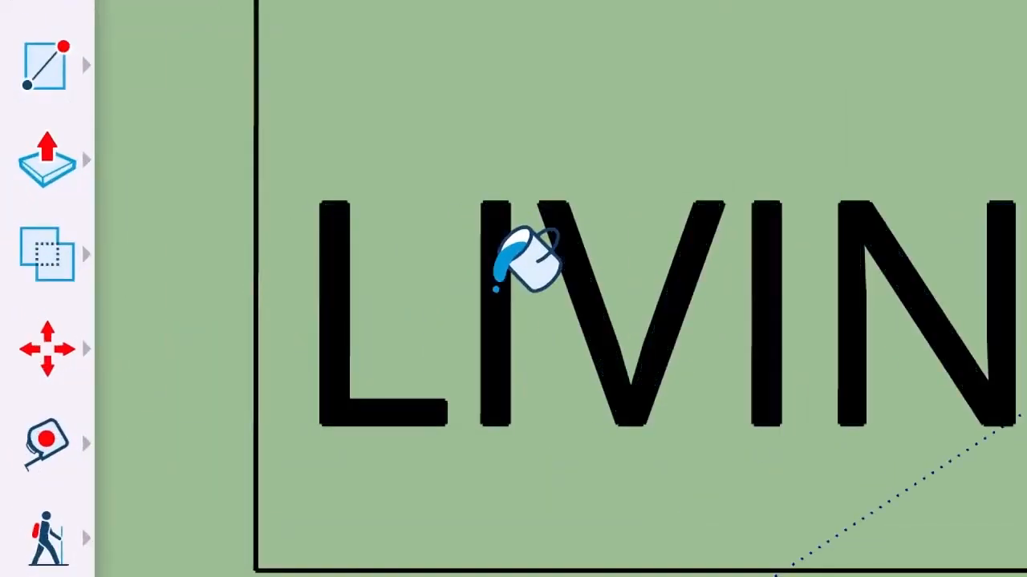
key(ctrl+z)
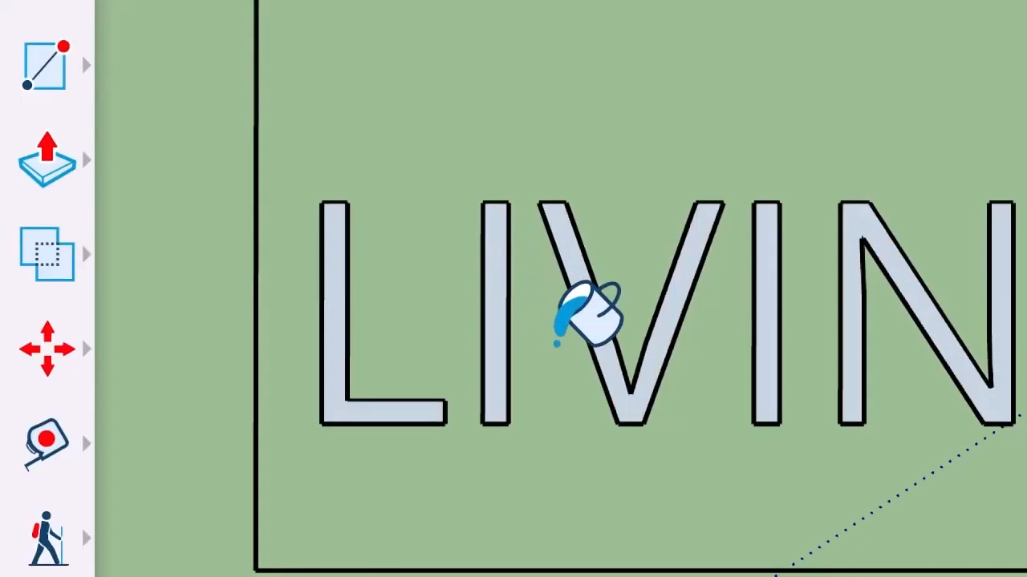
click(494, 320)
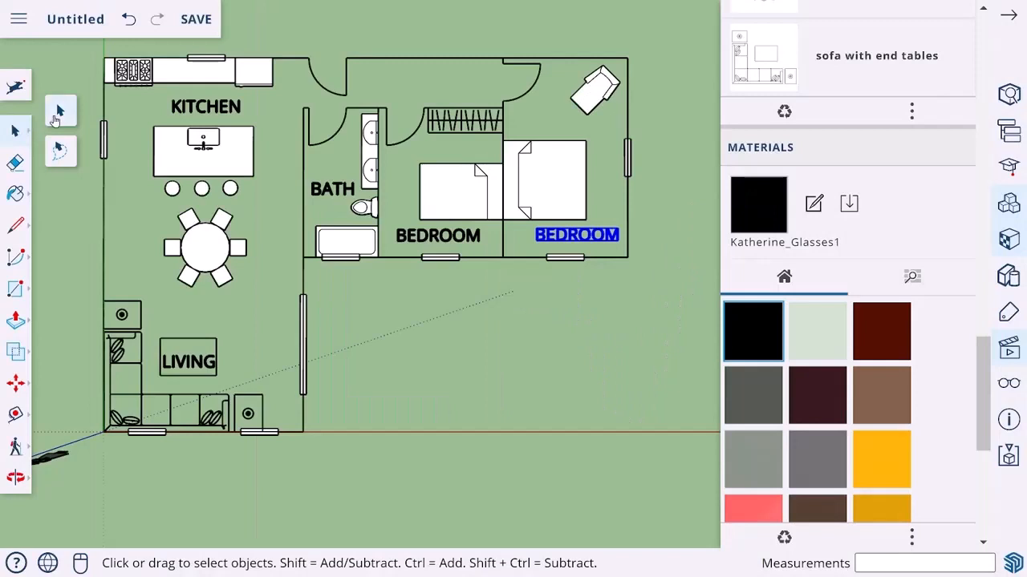
click(56, 116)
click(342, 332)
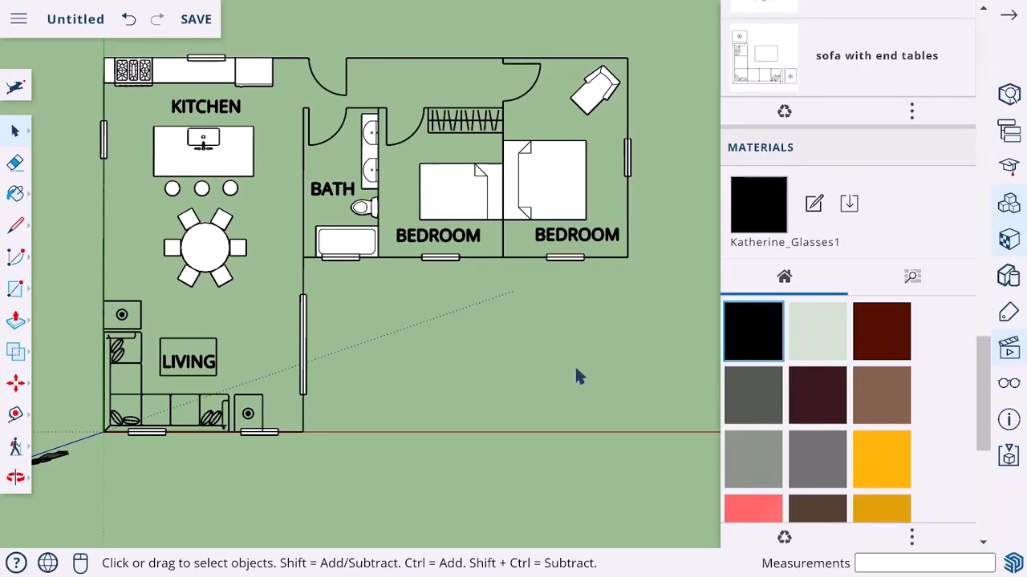
Step: Apply the "Shaded with textures" style from the Default Styles collection to the model
click(1008, 276)
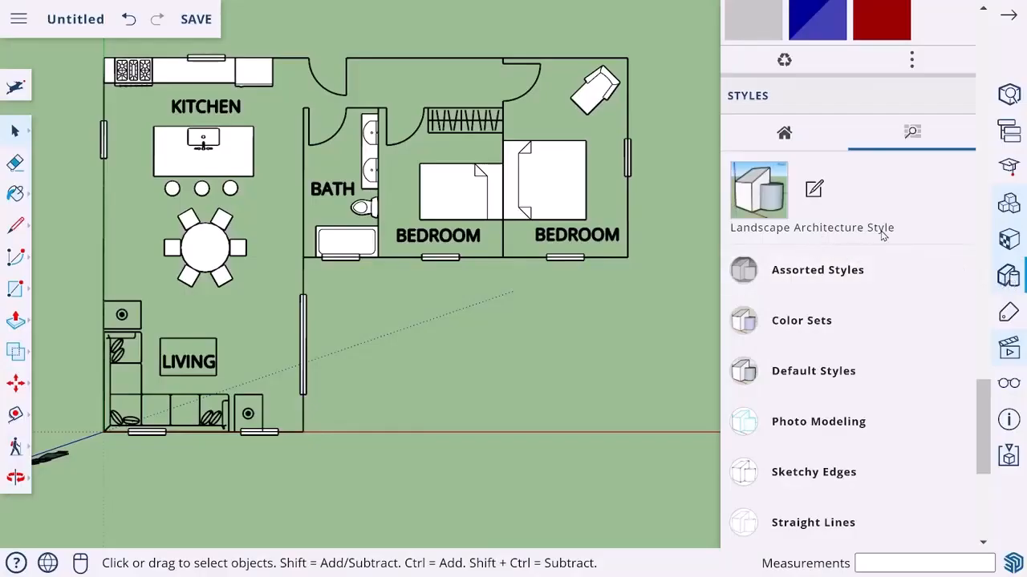
click(802, 373)
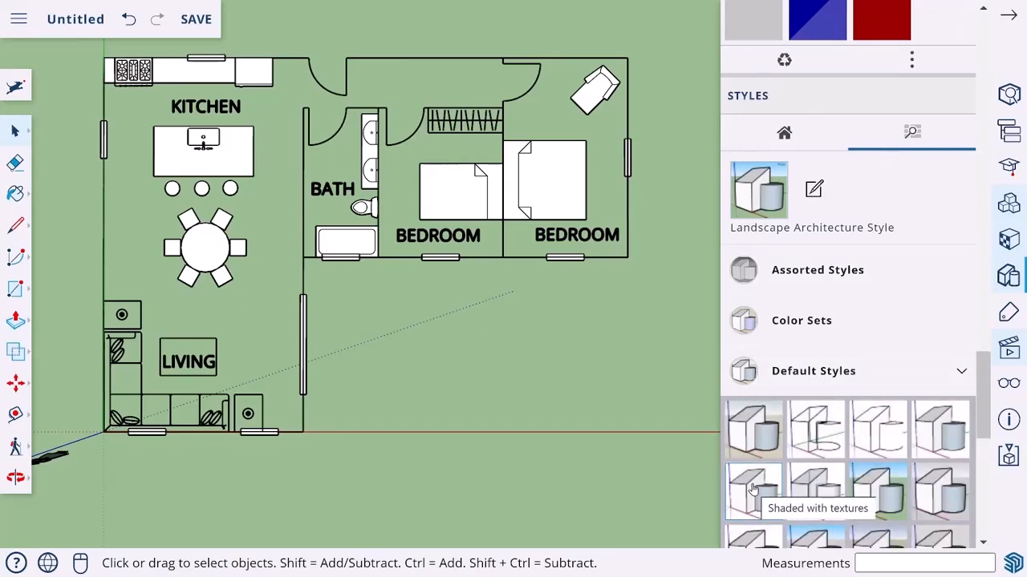
click(754, 488)
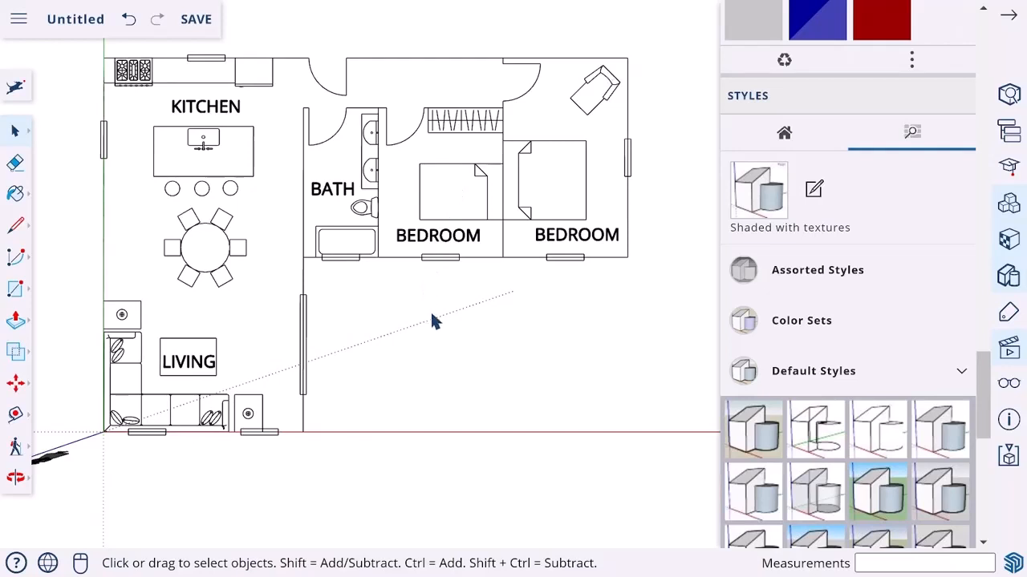
Step: Delete the standing scale figure of the woman near the origin
drag(350, 440, 444, 207)
middle_drag(444, 208, 407, 285)
click(149, 390)
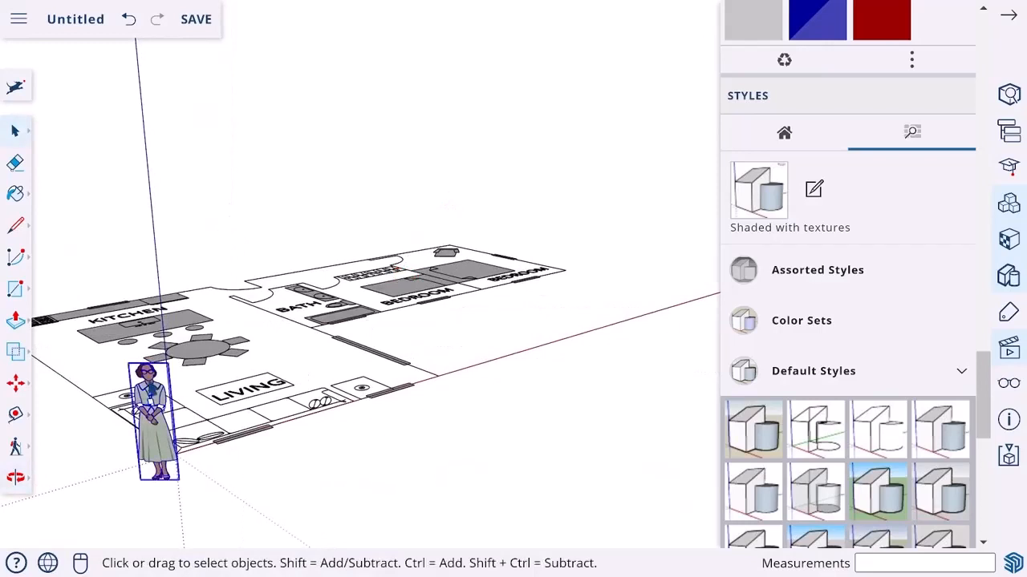
key(Delete)
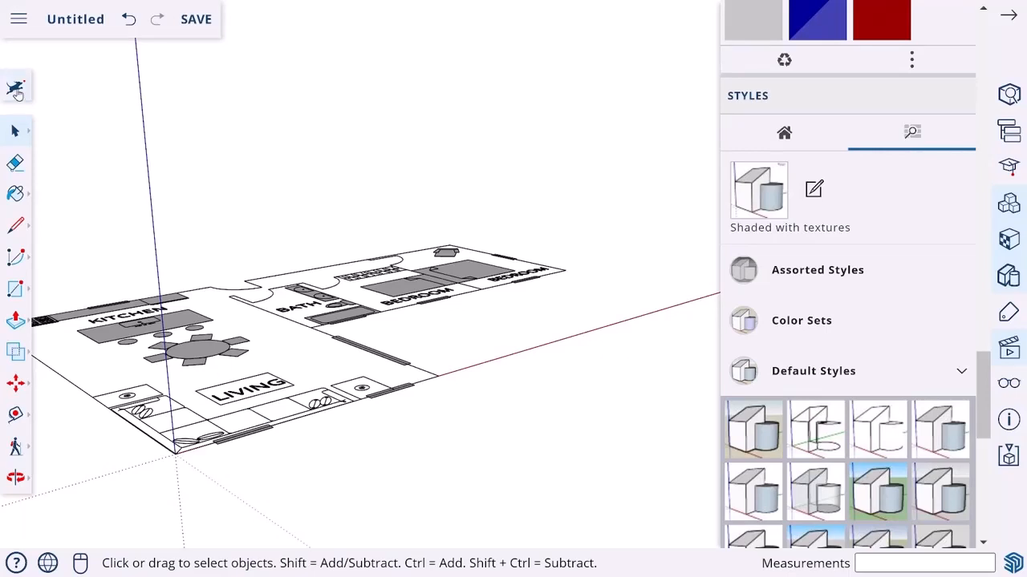
Step: Find the View Axes command by searching for "AXES" and hide the model axes
click(16, 90)
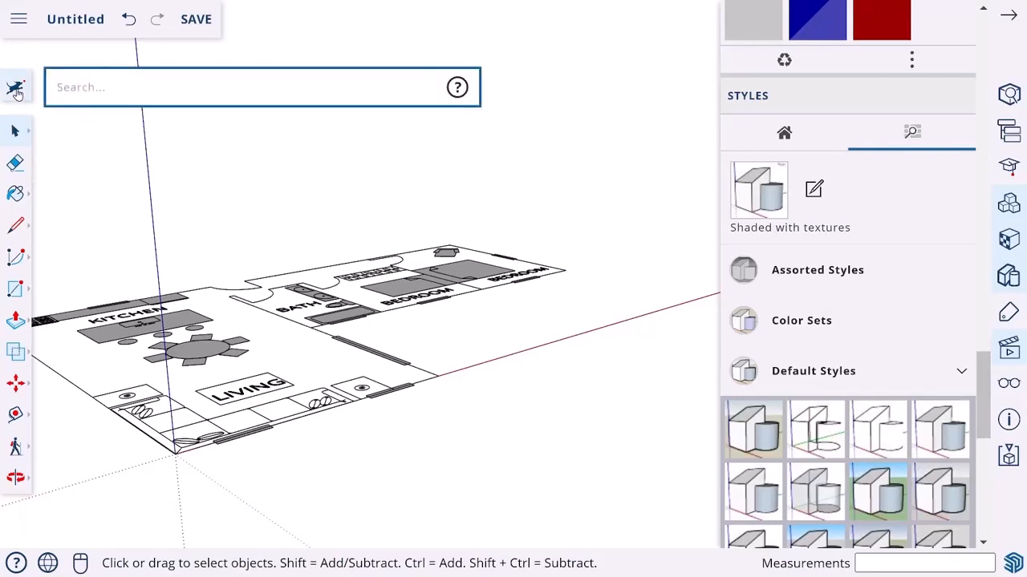
text(AXES)
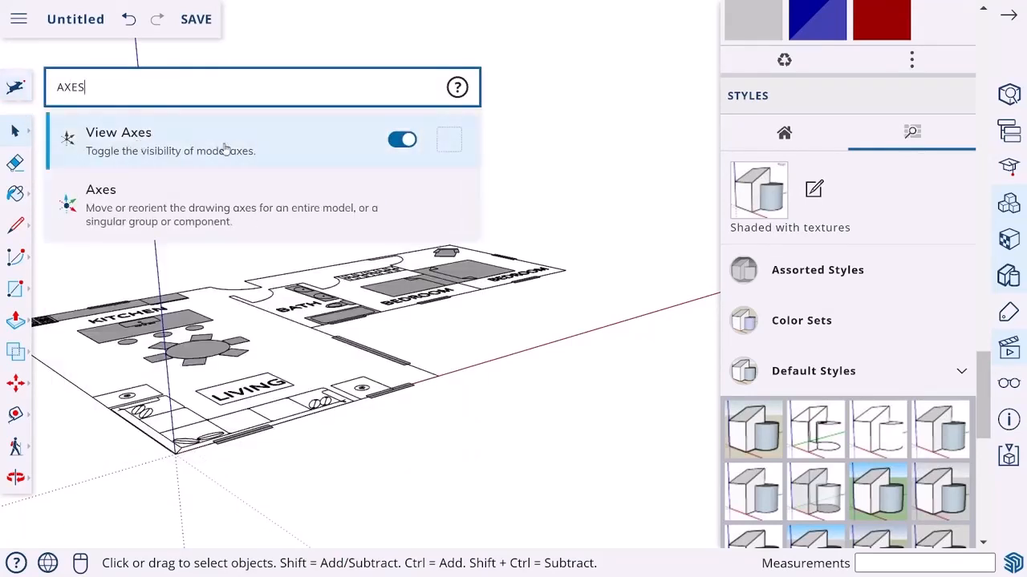
click(402, 141)
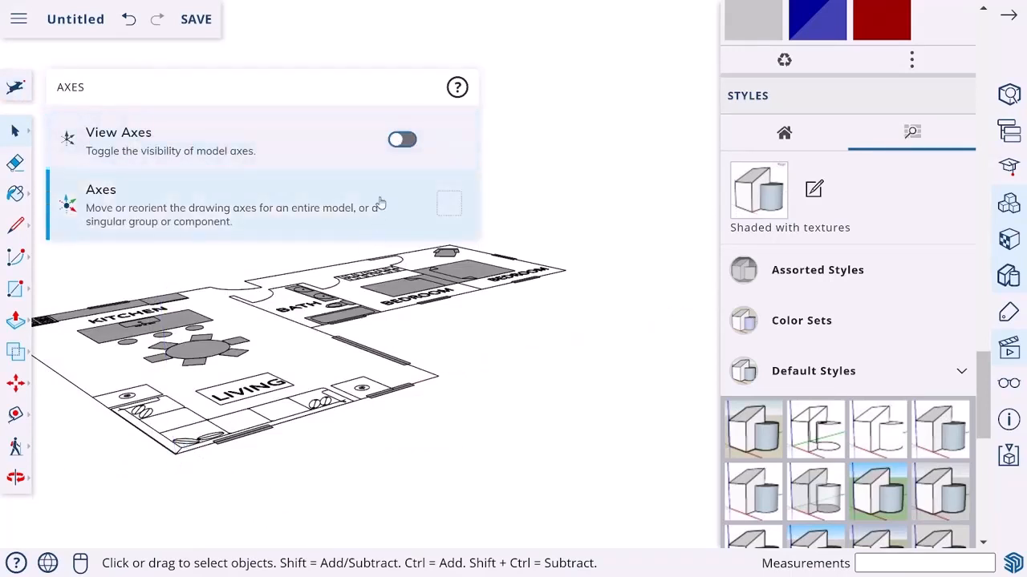
click(402, 142)
click(402, 141)
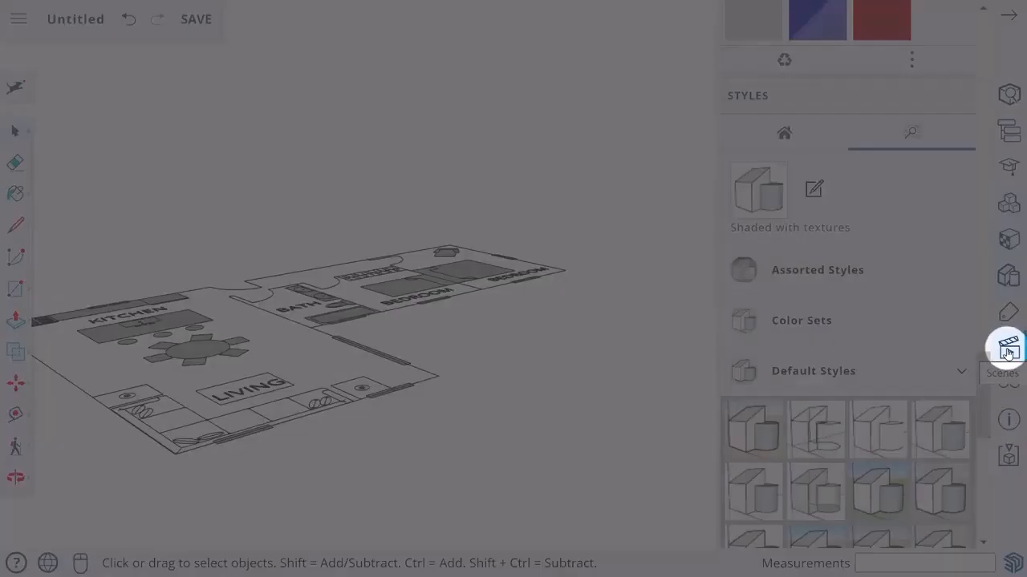
Step: Switch to the standard top view of the floor plan and collapse the open side panels
click(1008, 350)
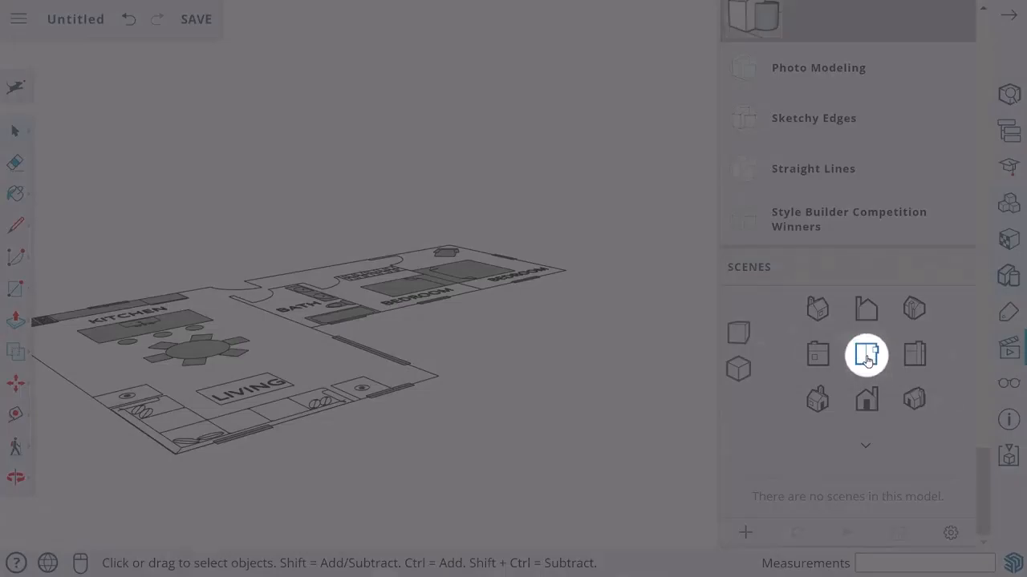
click(866, 357)
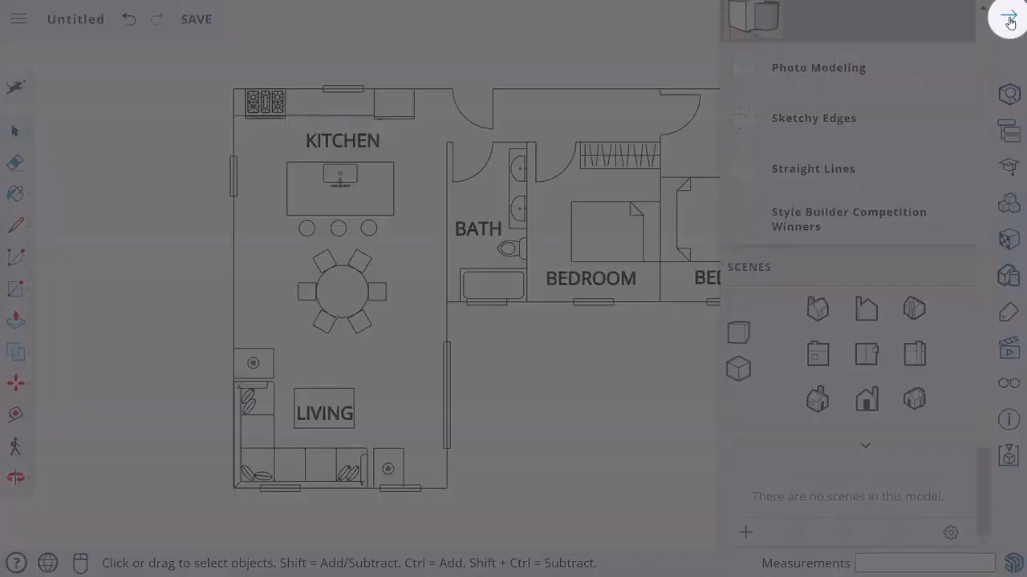
click(1008, 18)
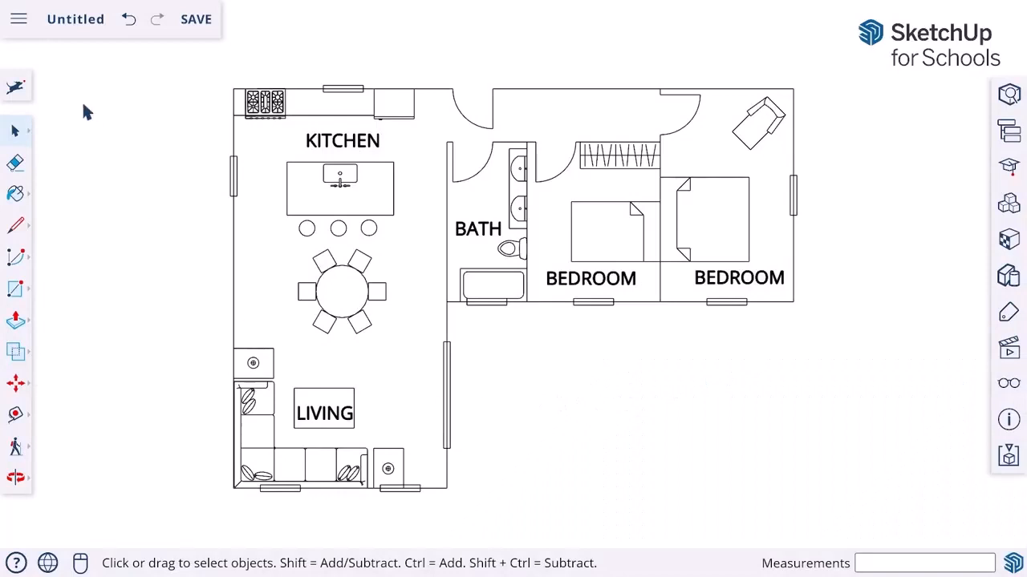
Step: Save the model as "Lesson 1 Finished" in the SketchUp folder of My Drive
click(19, 21)
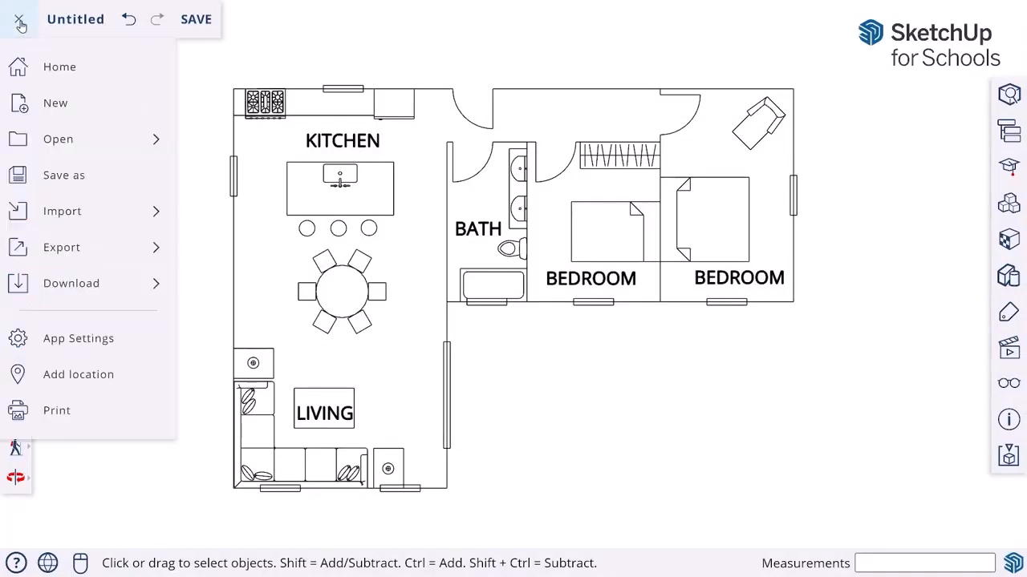
click(85, 184)
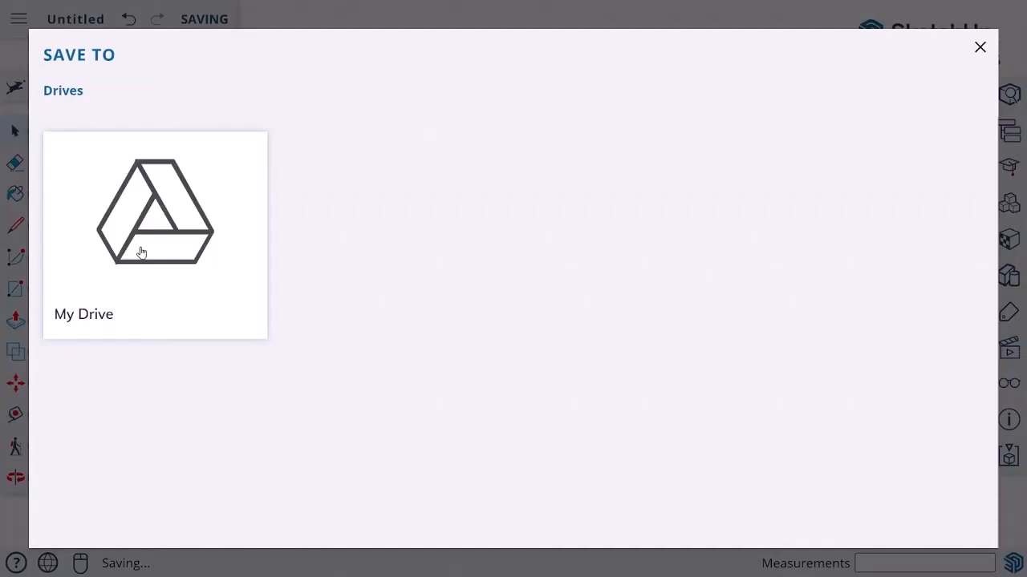
click(139, 250)
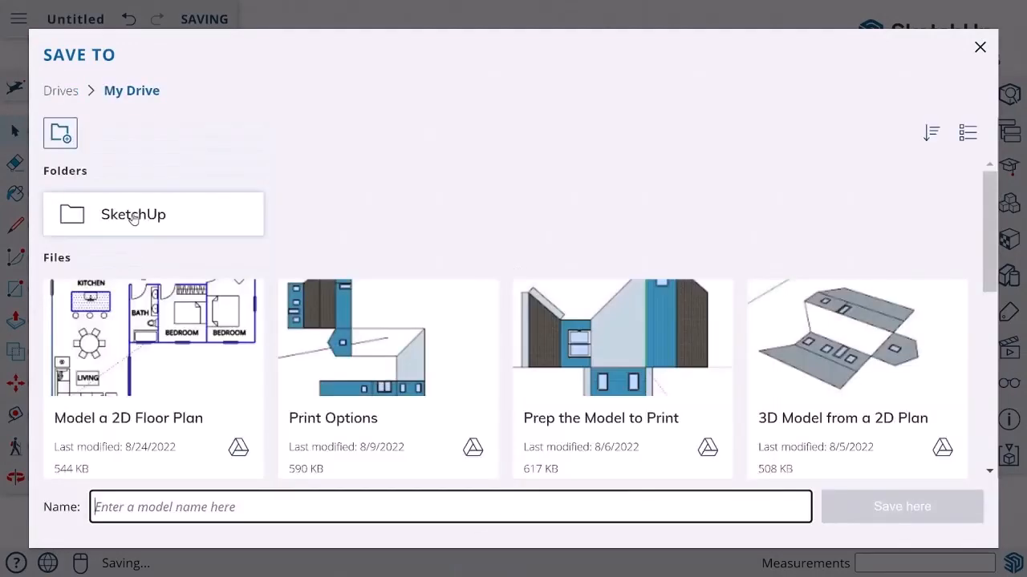
click(134, 214)
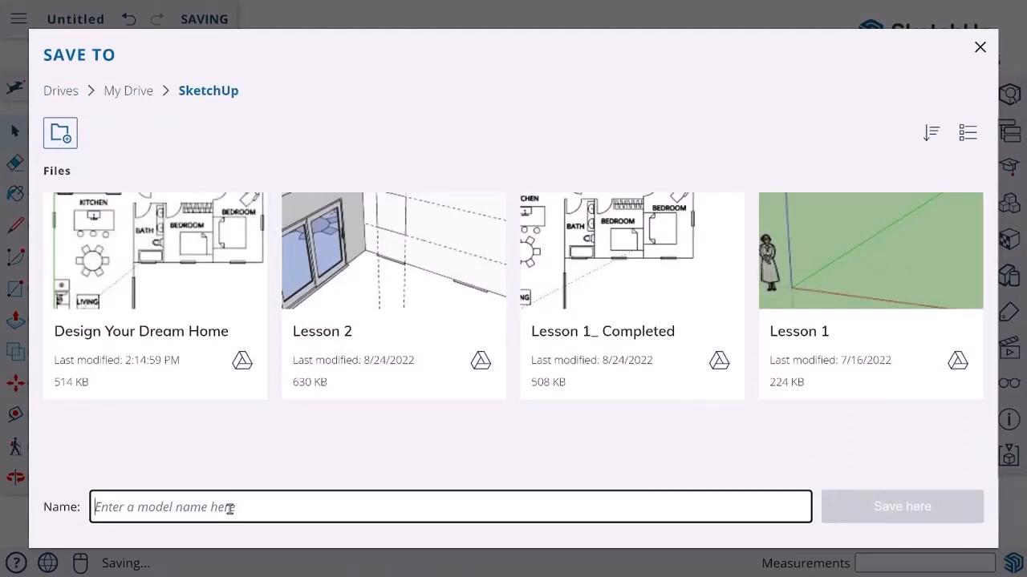
text(Lesson 1)
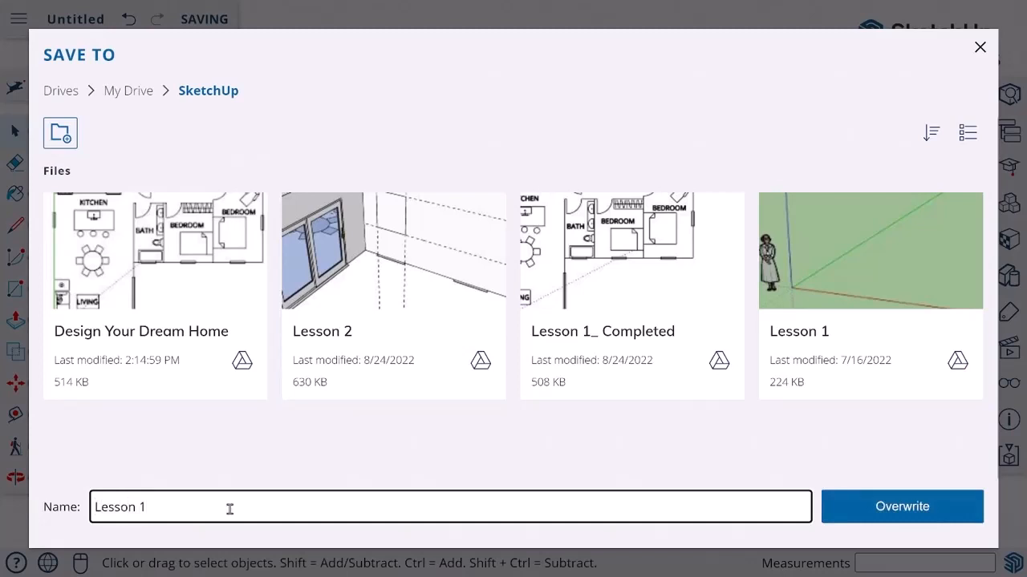
text( Finished)
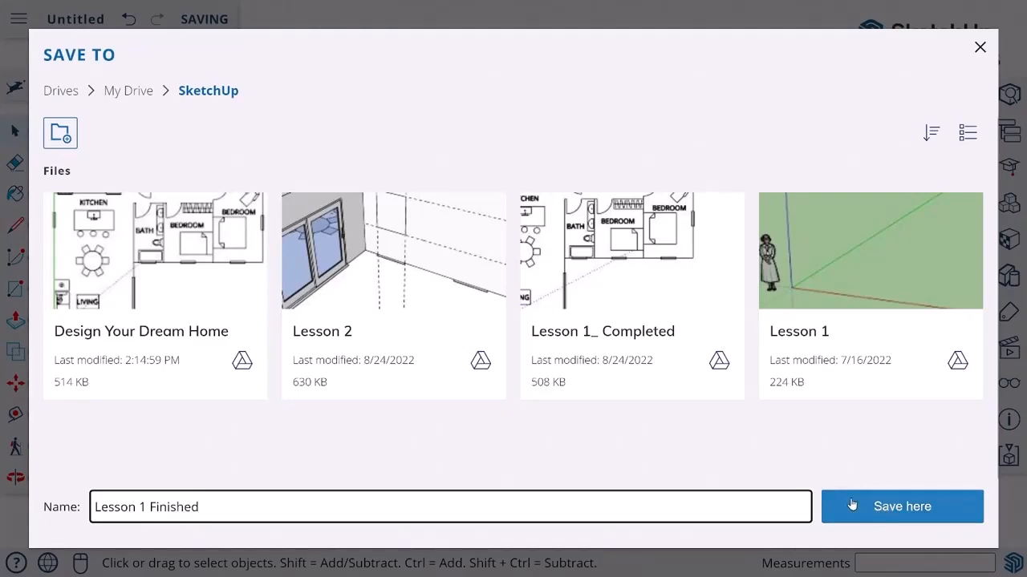
click(852, 505)
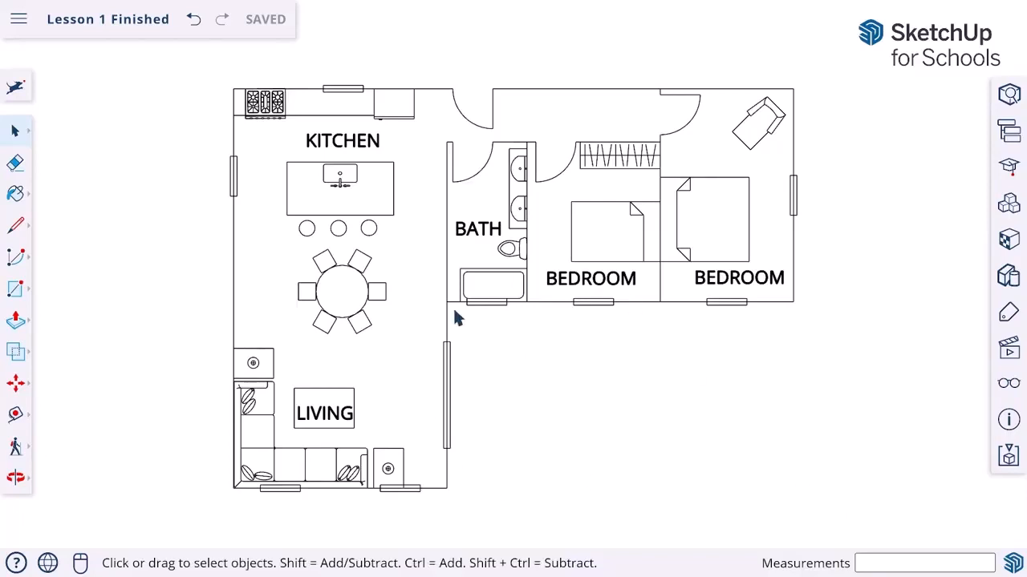
Step: Open the print preview of the floor plan and print the current view to PDF
click(17, 19)
click(69, 212)
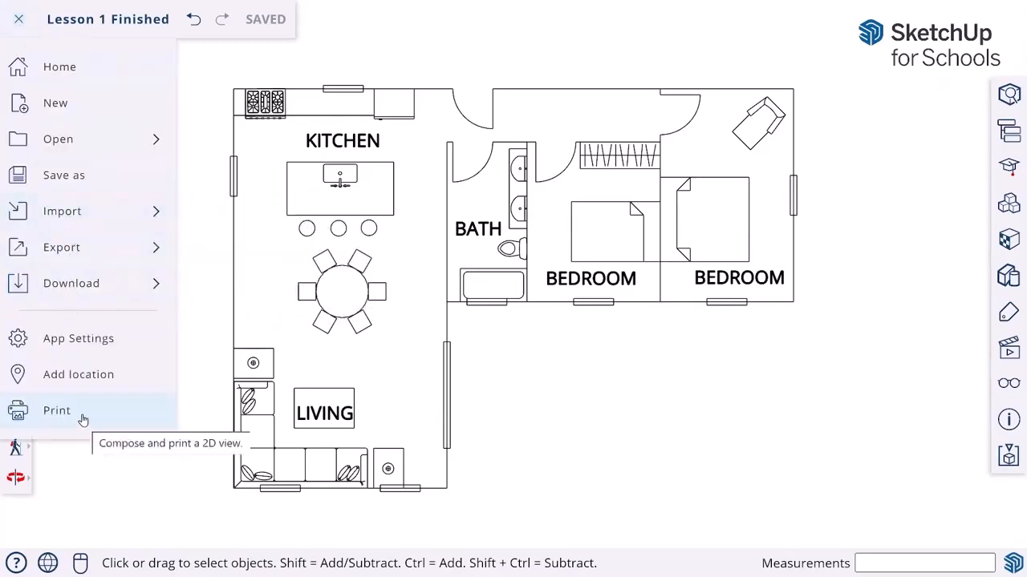
click(57, 411)
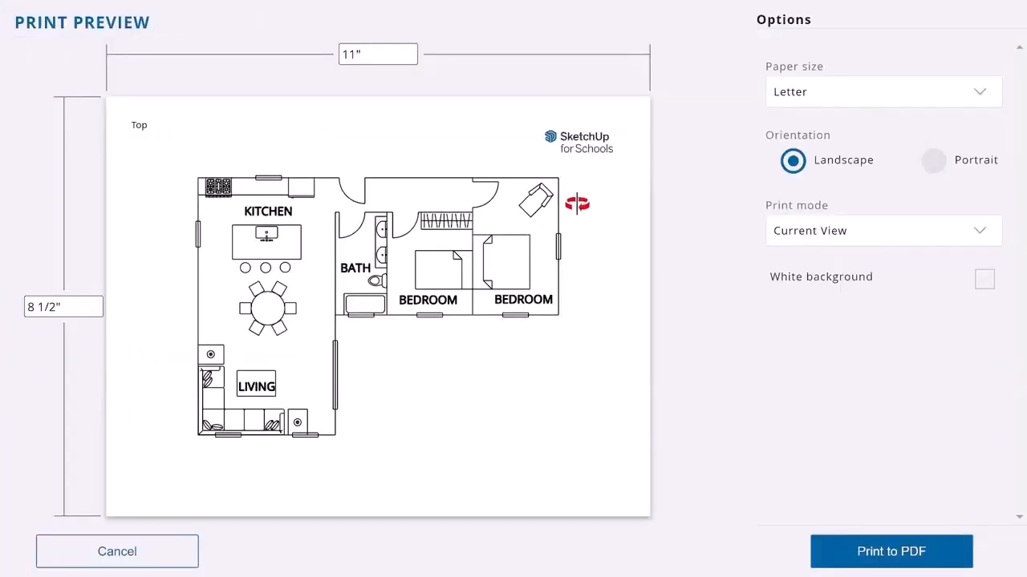
click(903, 555)
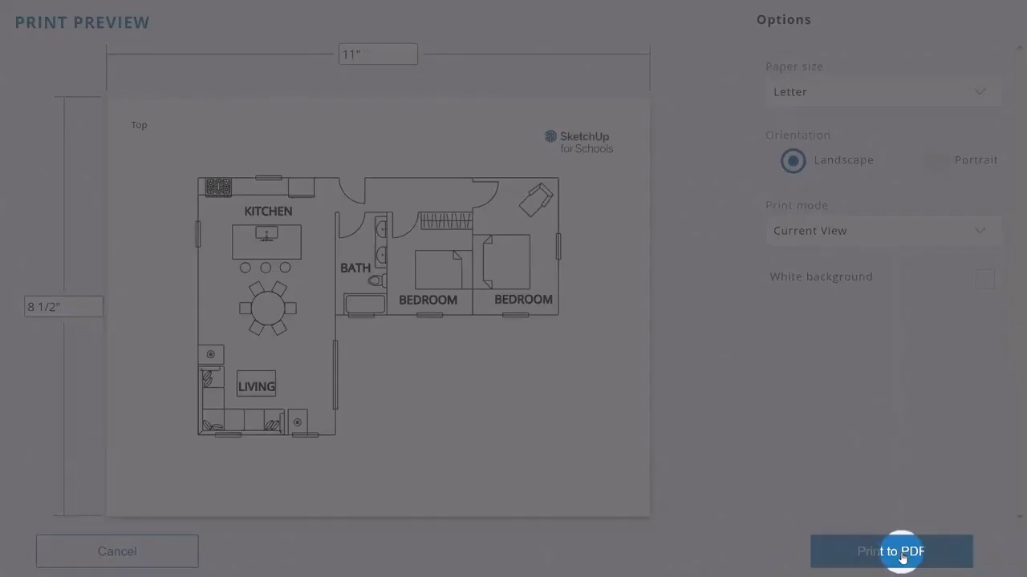